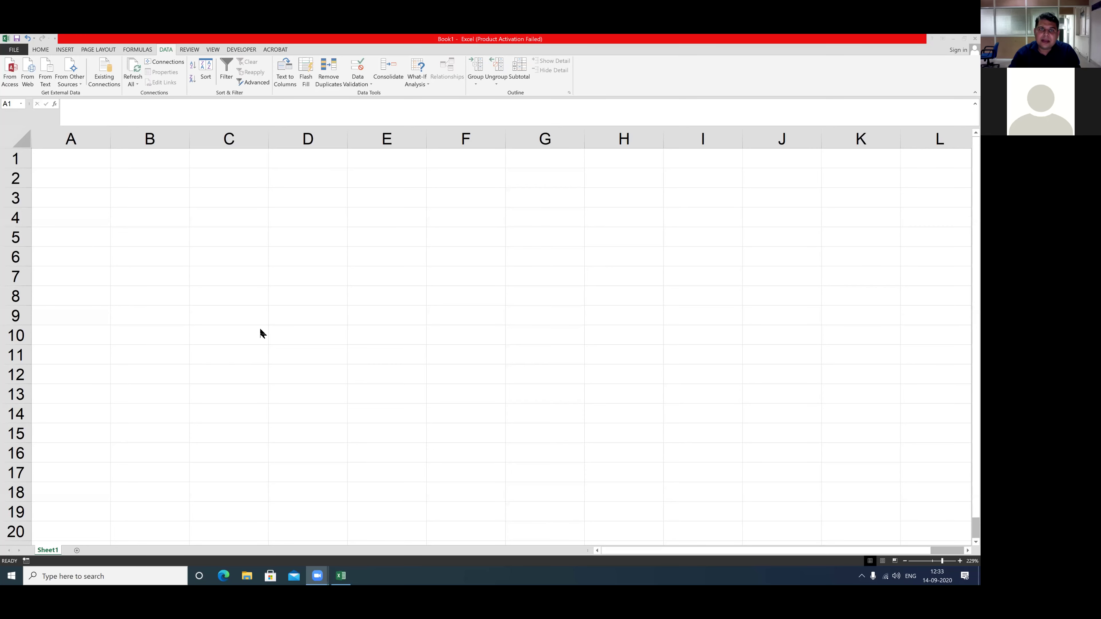
# - Enter the title 'what if analysis' in cell A1
pyautogui.click(90, 160)
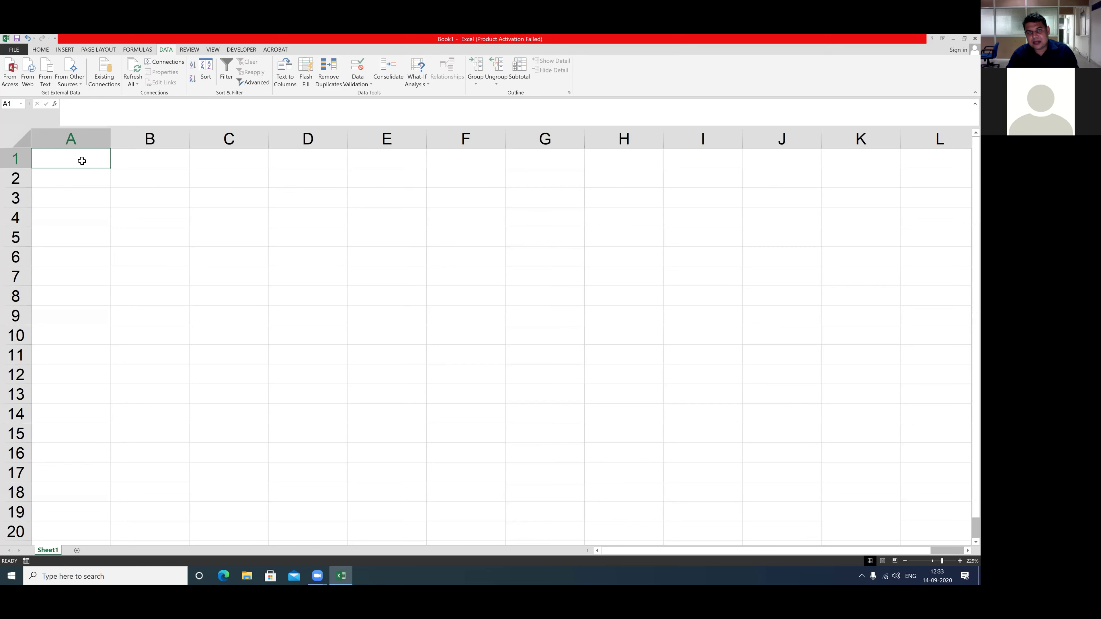
pyautogui.write('what if analy')
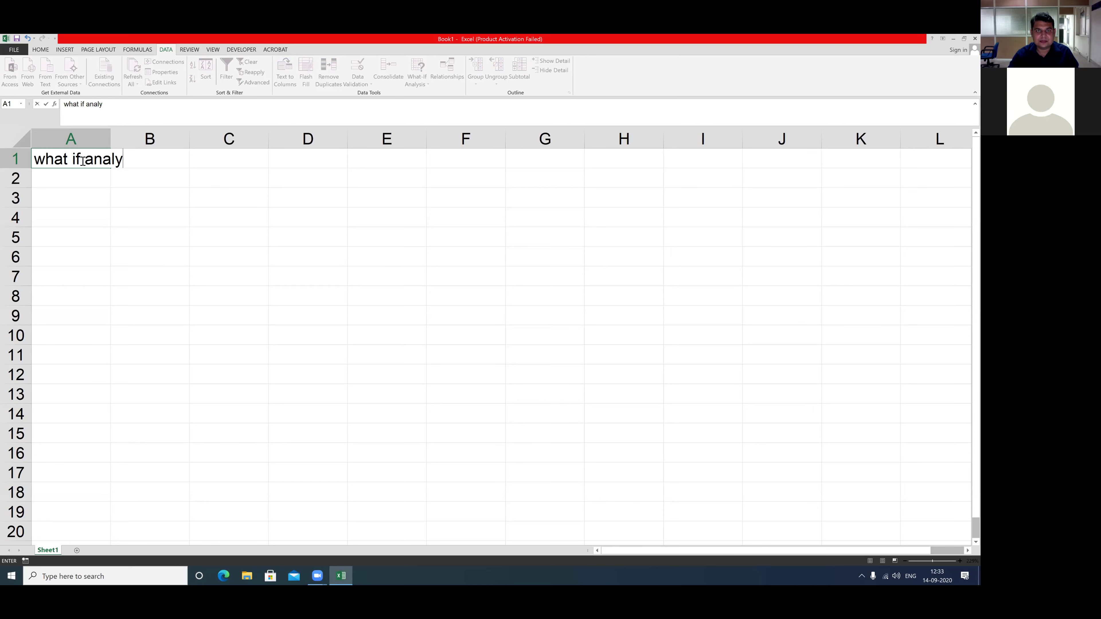
pyautogui.write('sis')
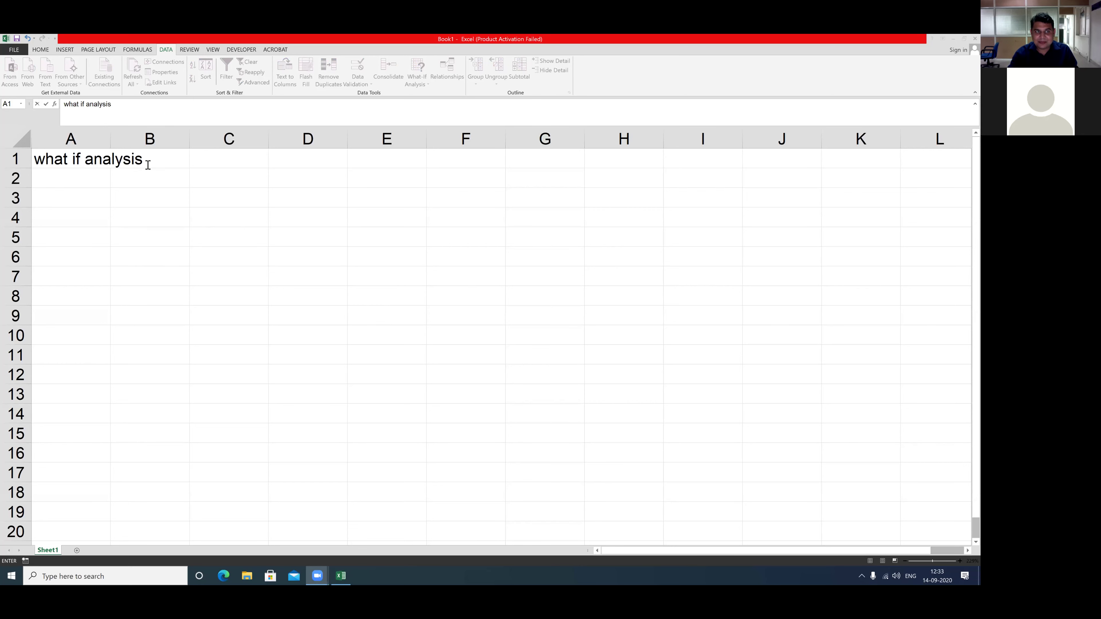
pyautogui.click(65, 160)
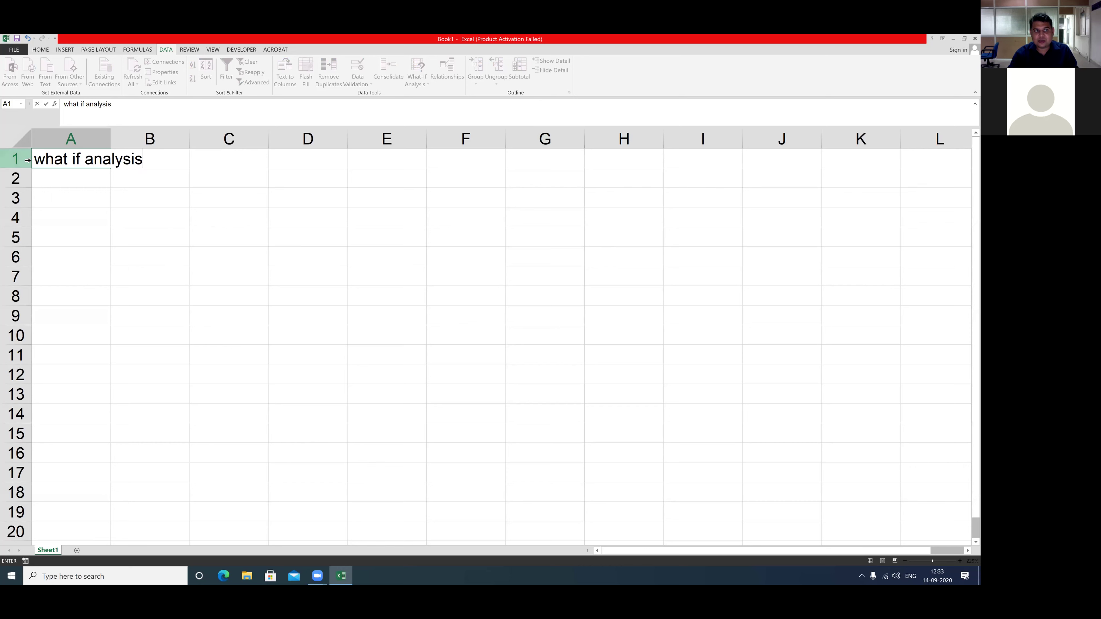
pyautogui.click(64, 195)
# - Centre the title and merge it across A1:B1
pyautogui.moveTo(47, 159); pyautogui.dragTo(152, 165)
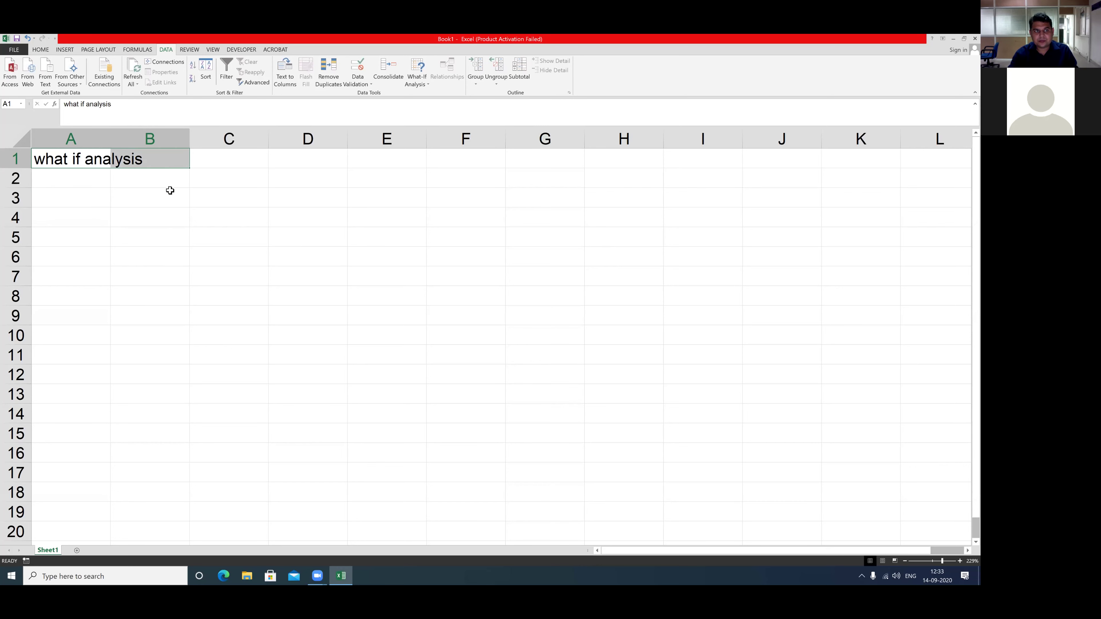
pyautogui.click(41, 50)
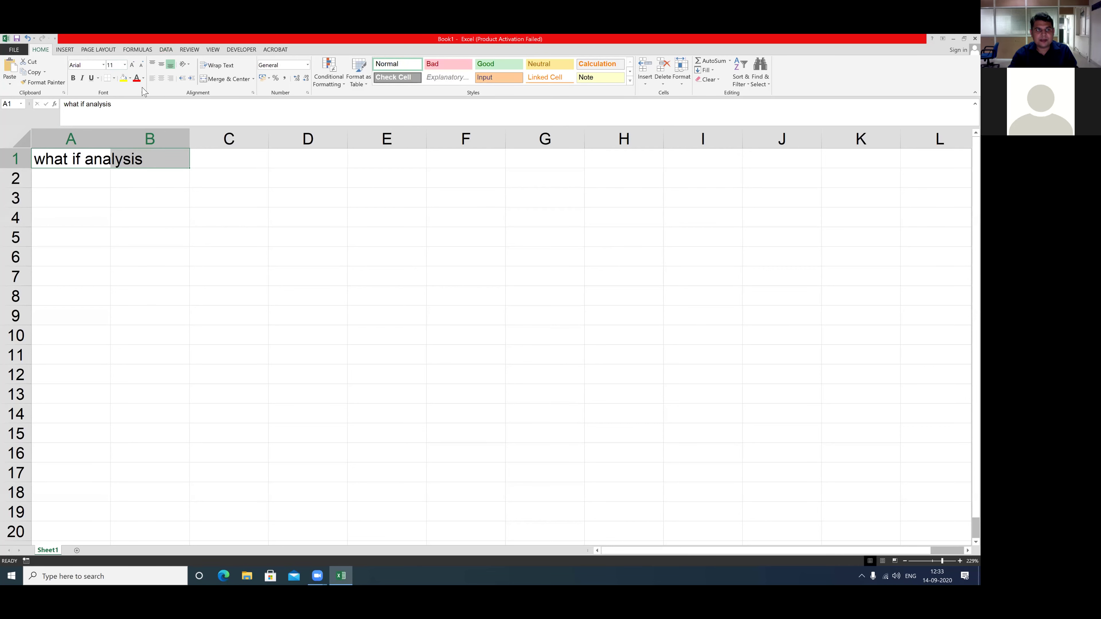
pyautogui.click(159, 78)
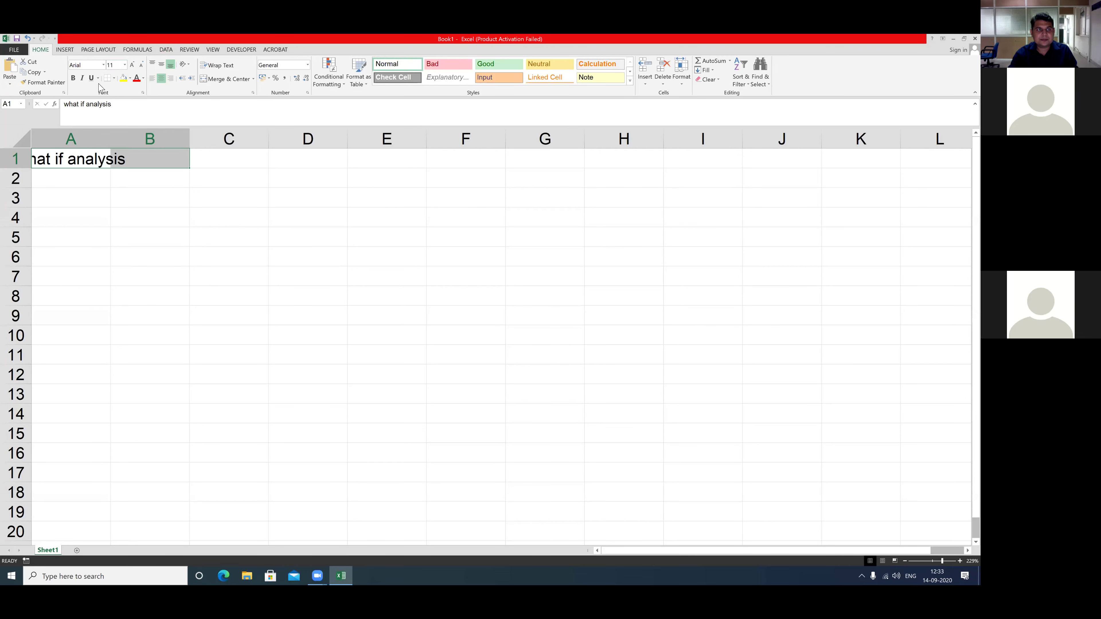
pyautogui.click(226, 79)
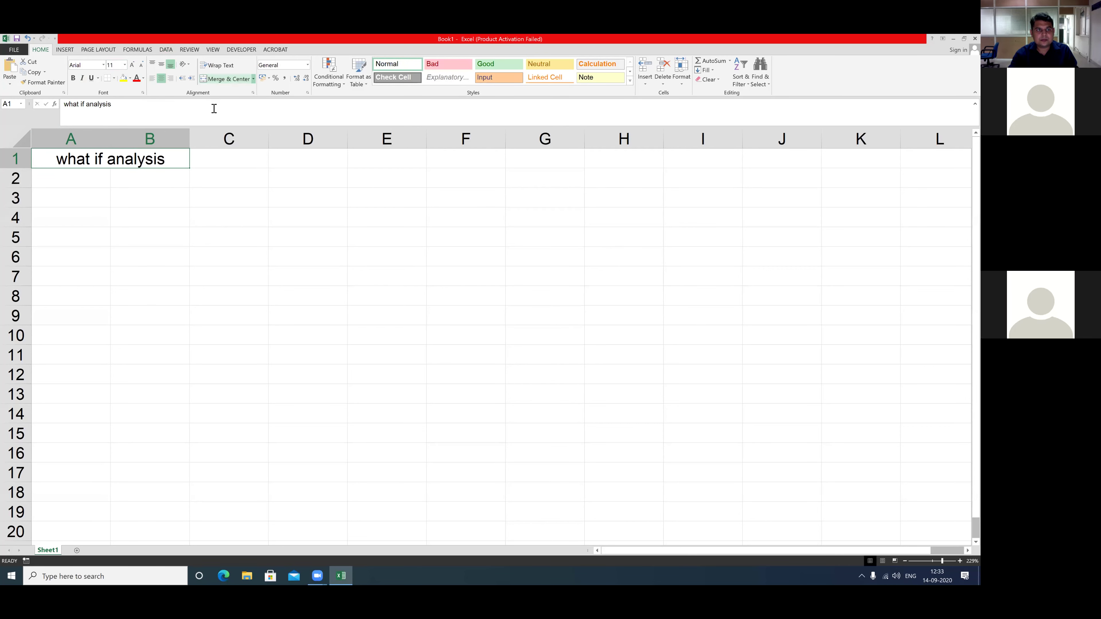
pyautogui.click(130, 203)
pyautogui.click(54, 199)
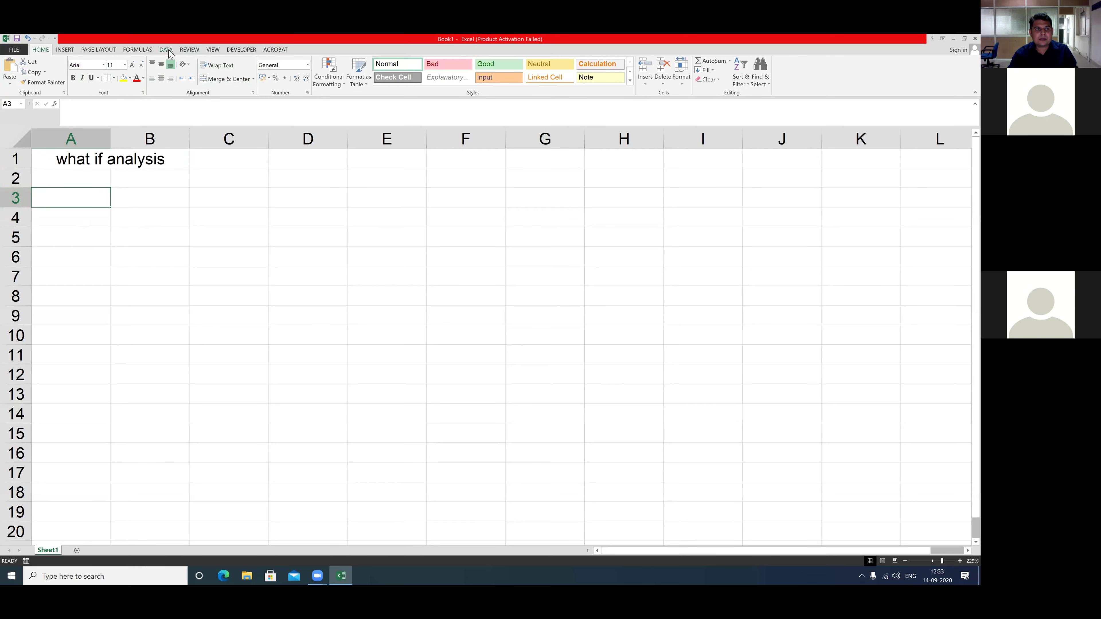
# - Look over the Data tab's What-If Analysis tools, then dismiss the list
pyautogui.click(166, 49)
pyautogui.click(427, 85)
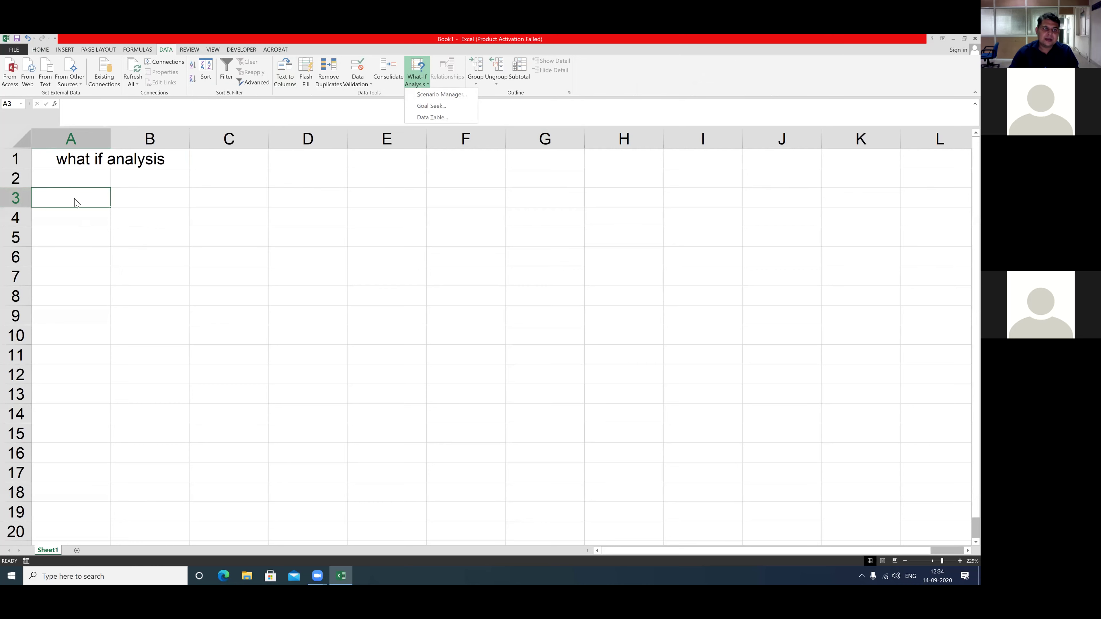
pyautogui.click(53, 196)
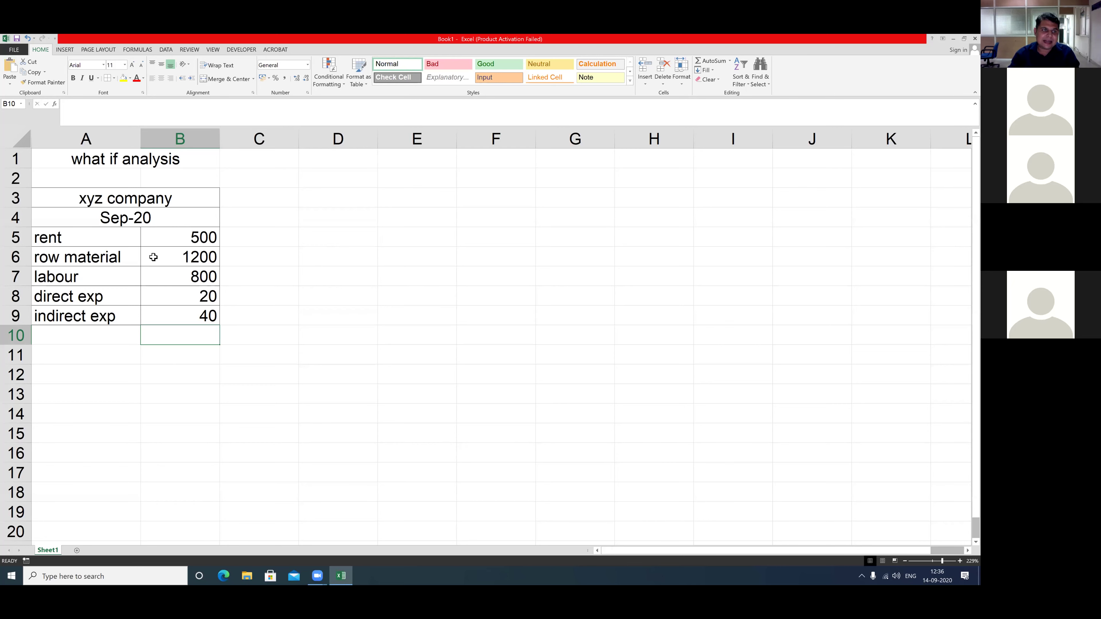
# - Review the five cost items and their amounts: 500, 1200, 800, 20 and 40
pyautogui.click(159, 240)
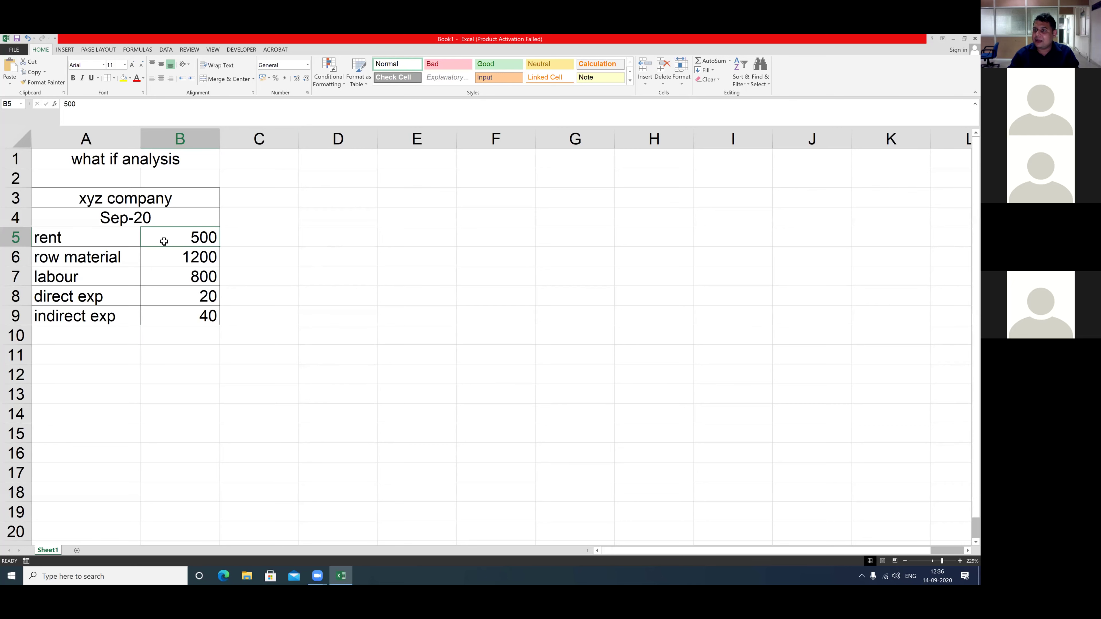
pyautogui.click(111, 254)
pyautogui.click(187, 262)
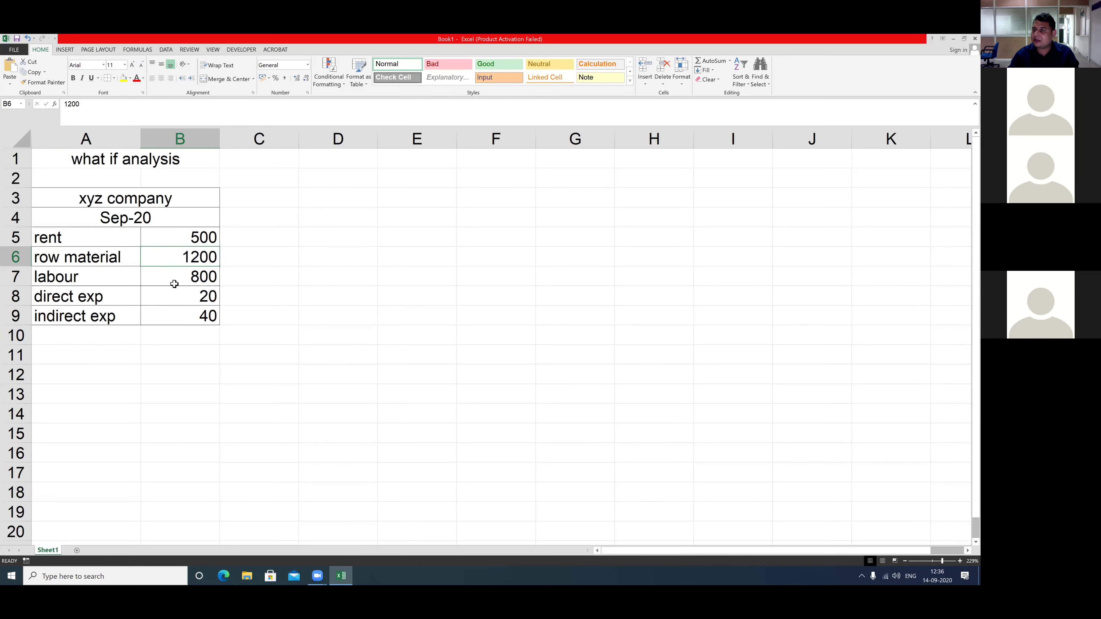
pyautogui.click(107, 278)
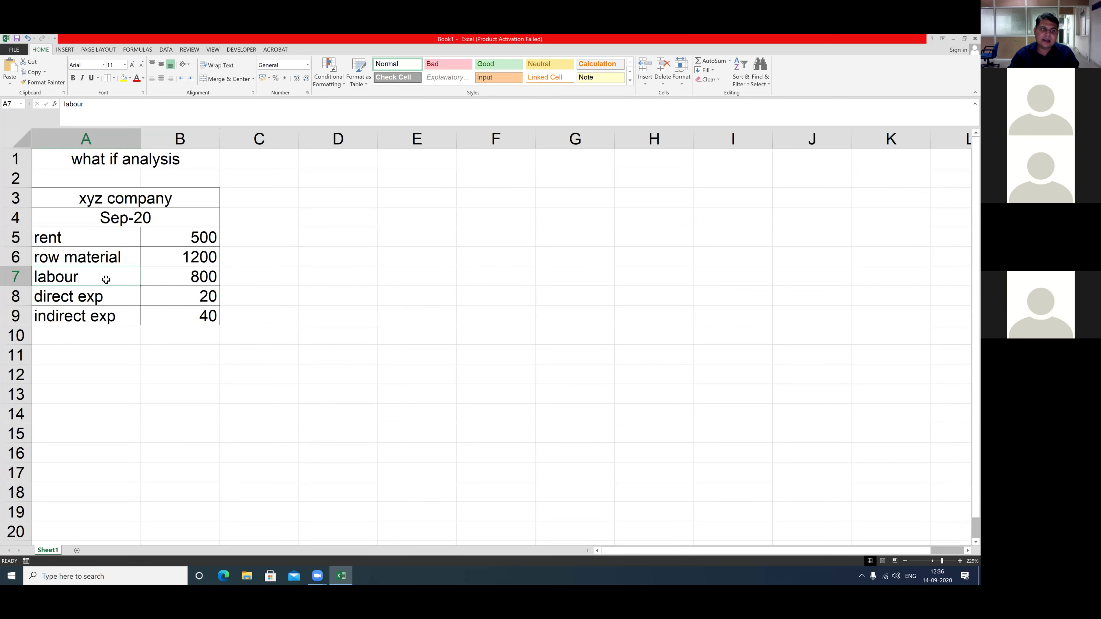
pyautogui.click(184, 286)
pyautogui.click(121, 301)
pyautogui.click(190, 302)
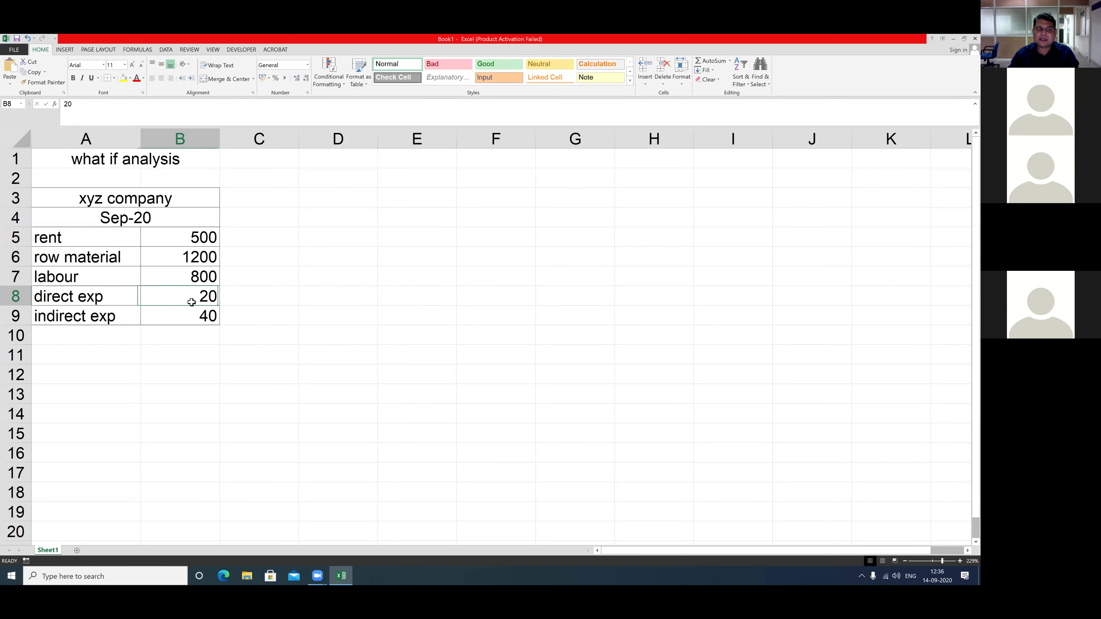
pyautogui.click(112, 318)
pyautogui.click(175, 319)
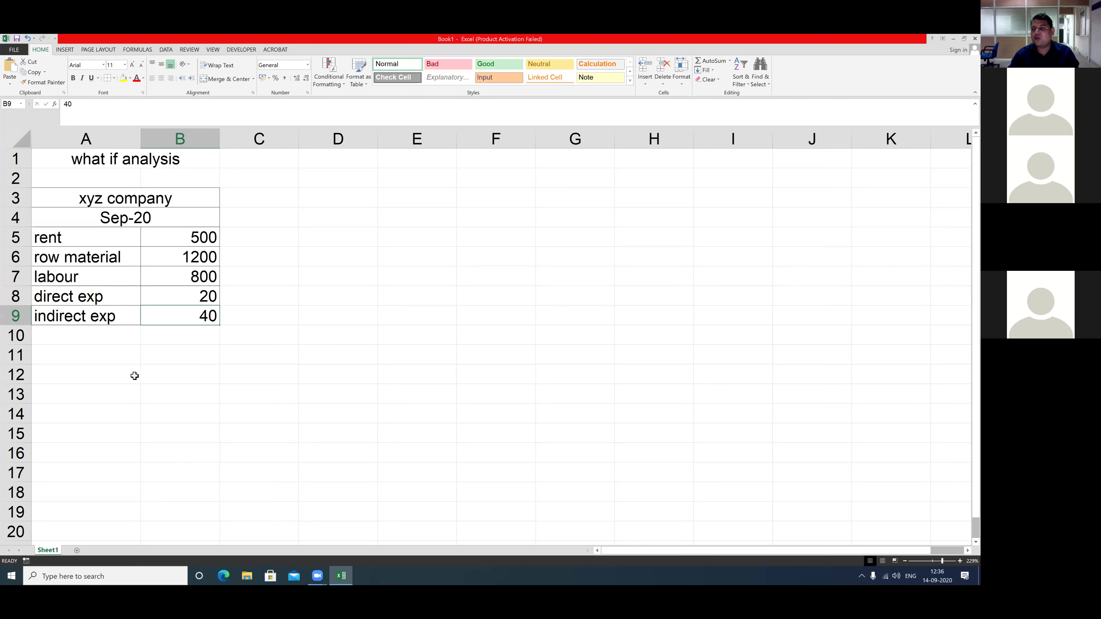
# - Enter the label 'total' in A10
pyautogui.click(45, 332)
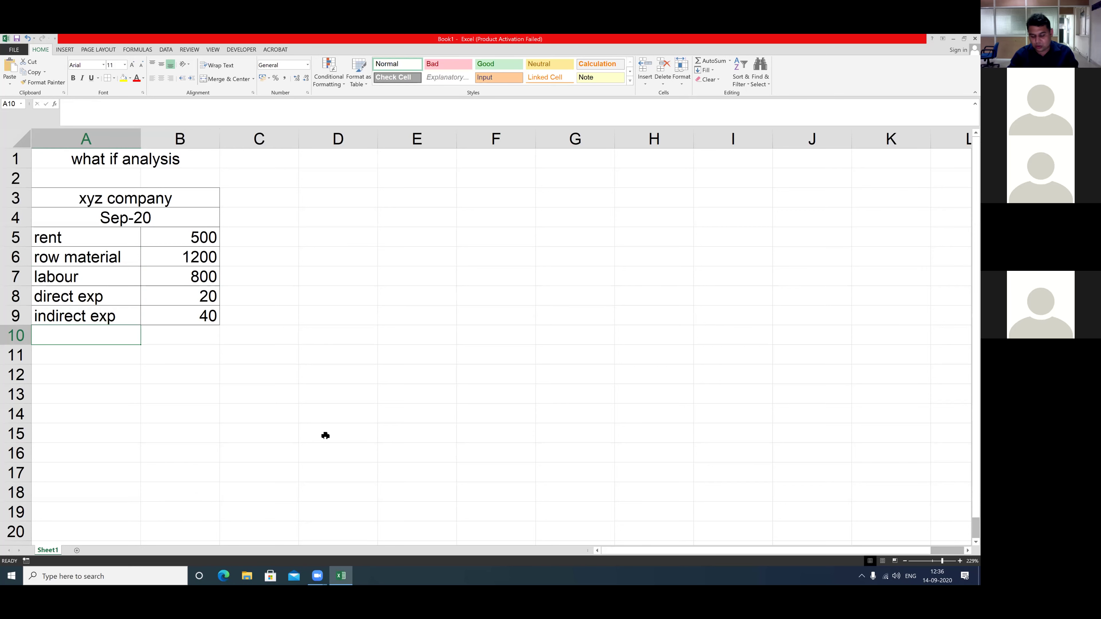
pyautogui.write('tot')
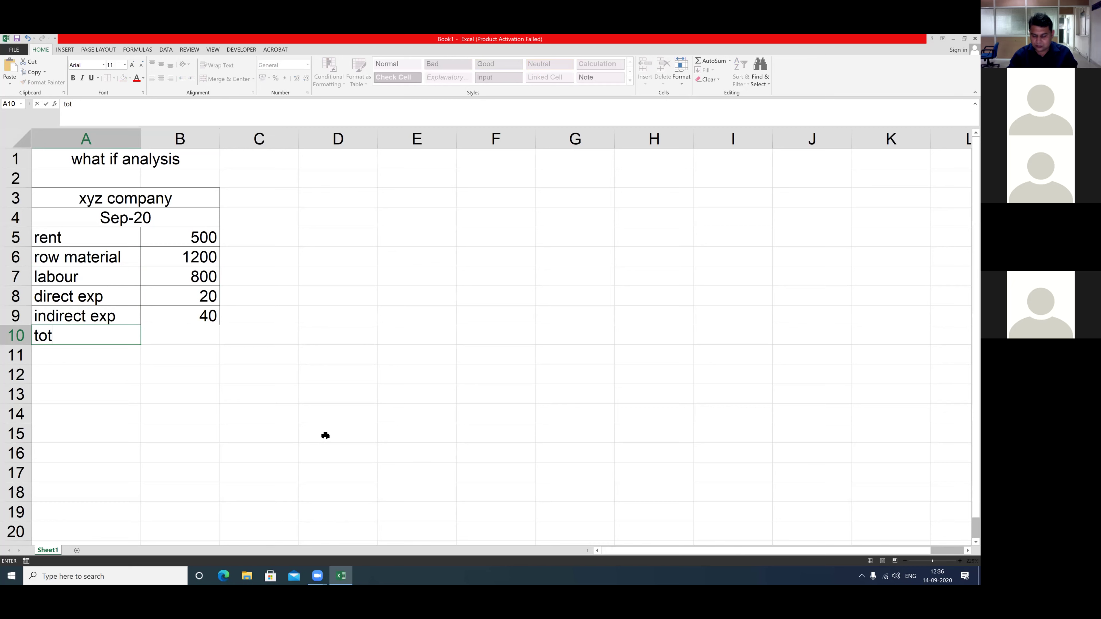
pyautogui.write('al')
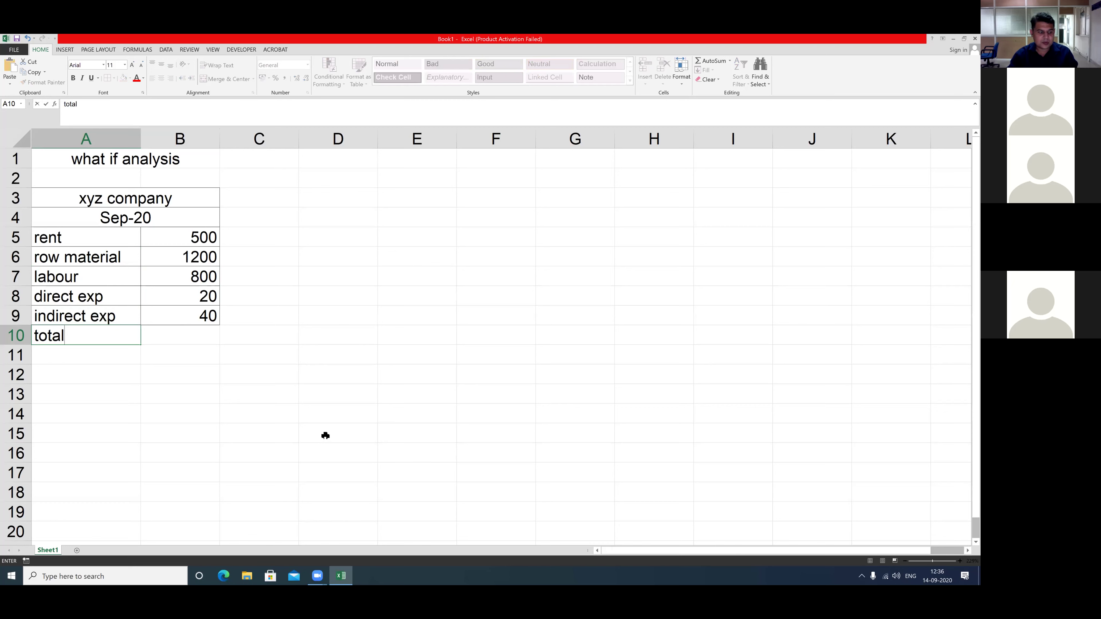
pyautogui.hotkey('ctrl', 'Return')
# - AutoSum B5:B9 into B10, giving a total of 2560
pyautogui.click(162, 331)
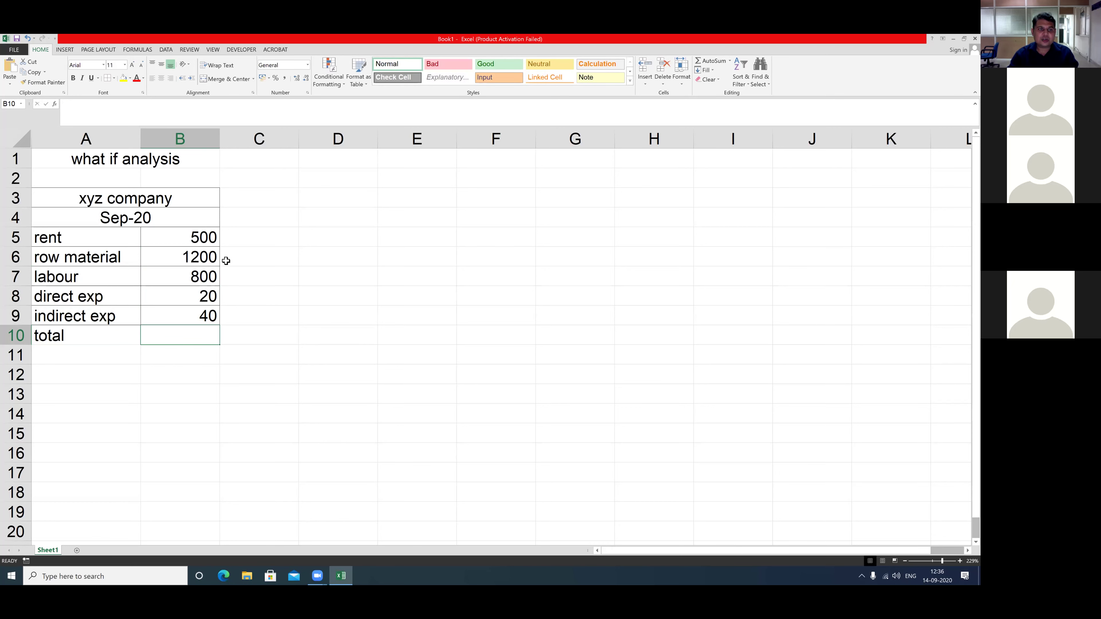
pyautogui.moveTo(208, 241); pyautogui.dragTo(186, 347)
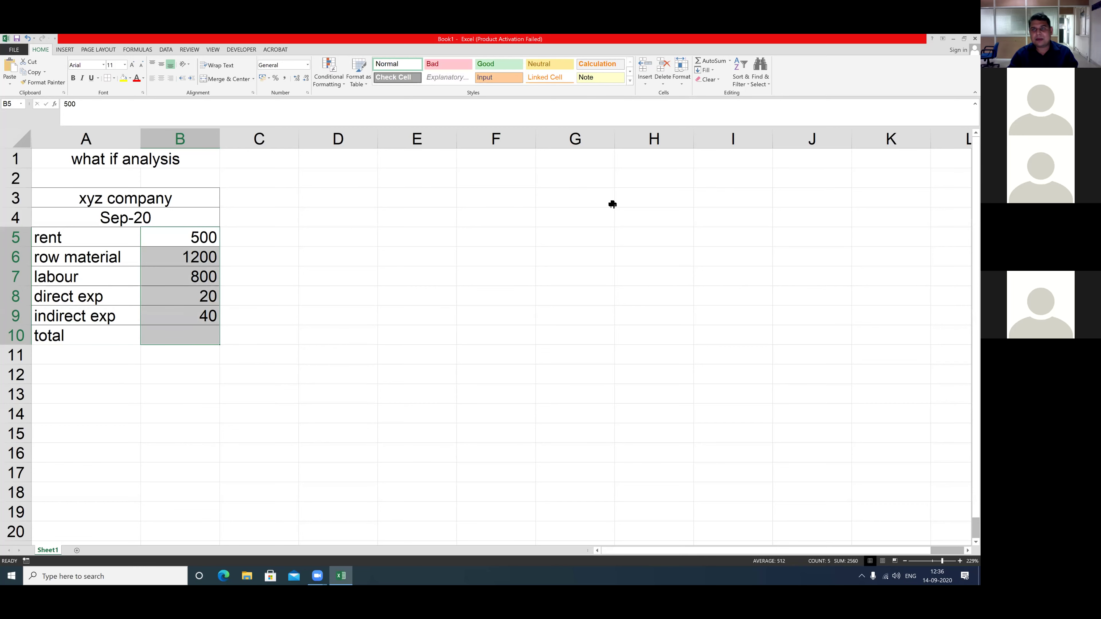
pyautogui.click(706, 60)
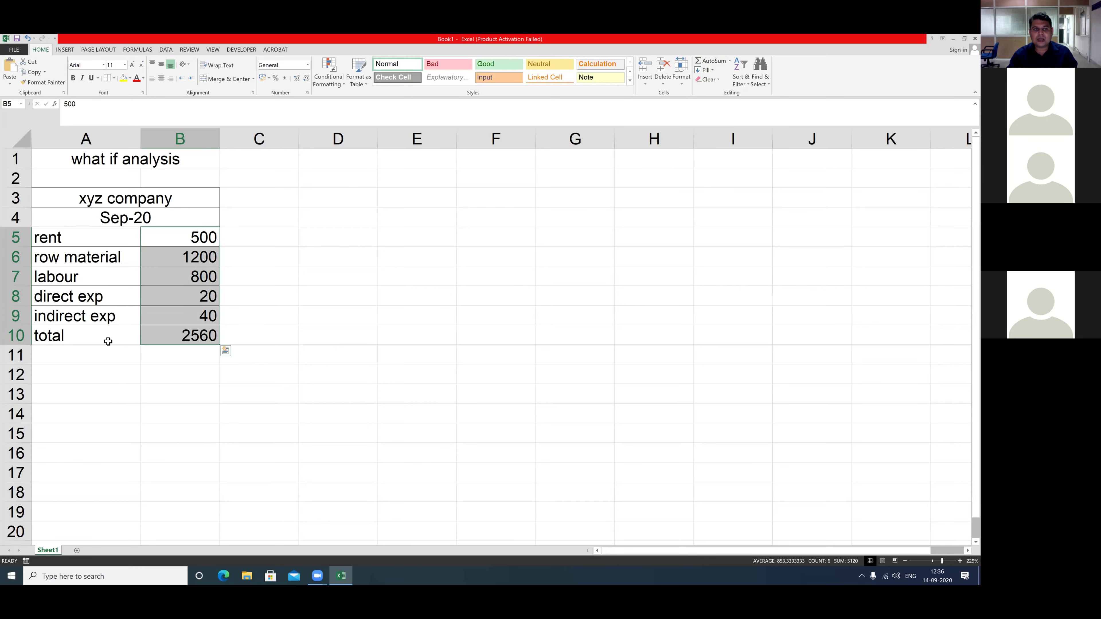
pyautogui.click(197, 340)
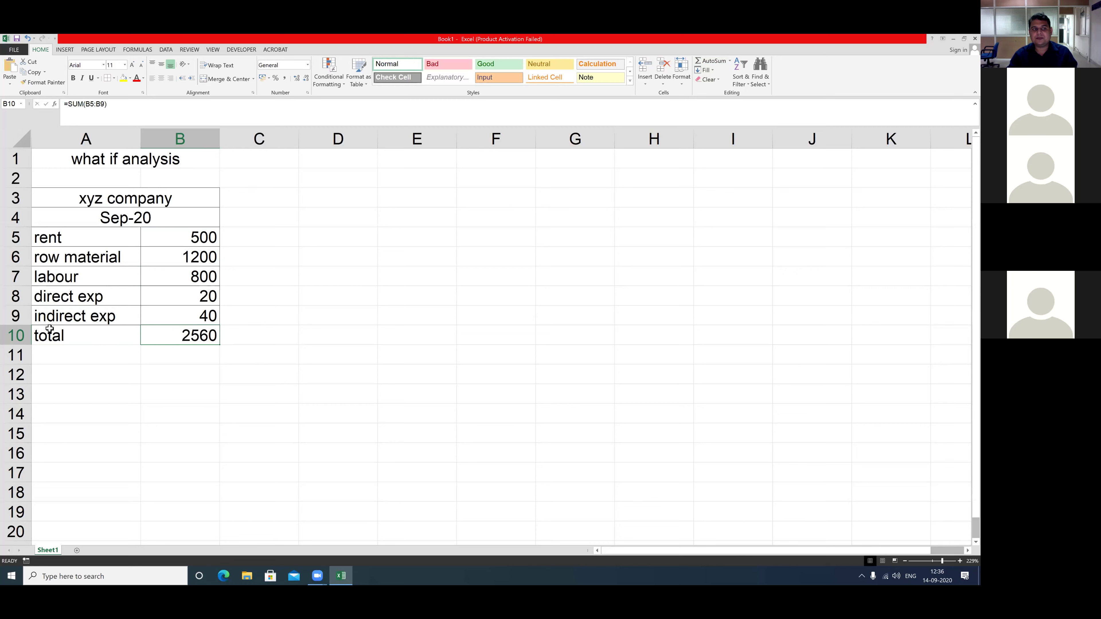
# - Fill the total row A10:B10 yellow
pyautogui.moveTo(51, 334); pyautogui.dragTo(186, 335)
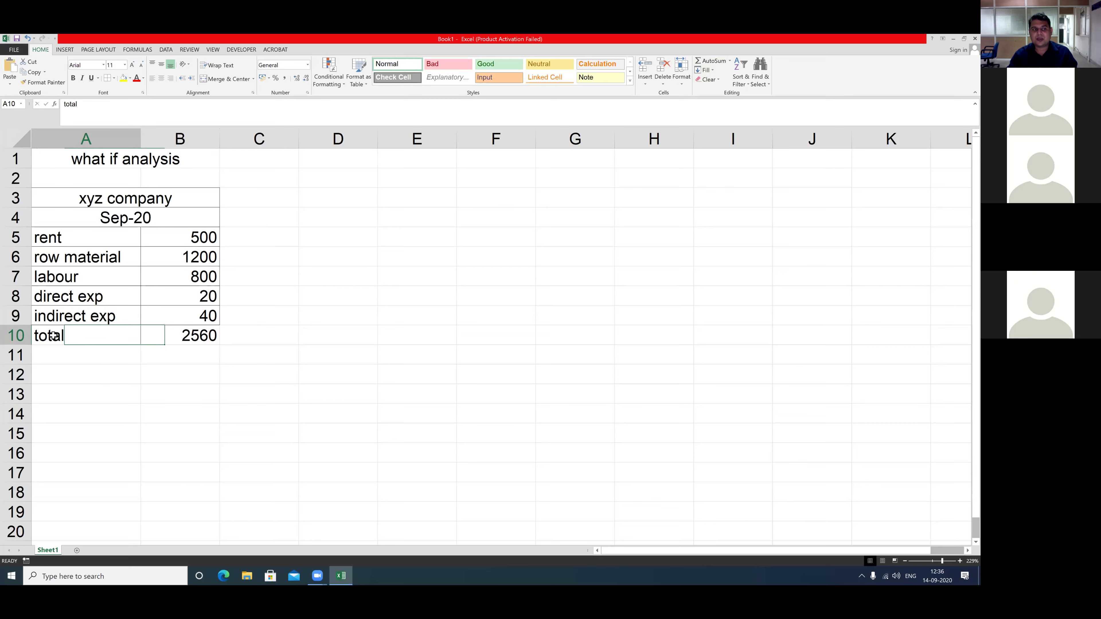
pyautogui.click(124, 78)
pyautogui.moveTo(252, 284); pyautogui.dragTo(255, 298)
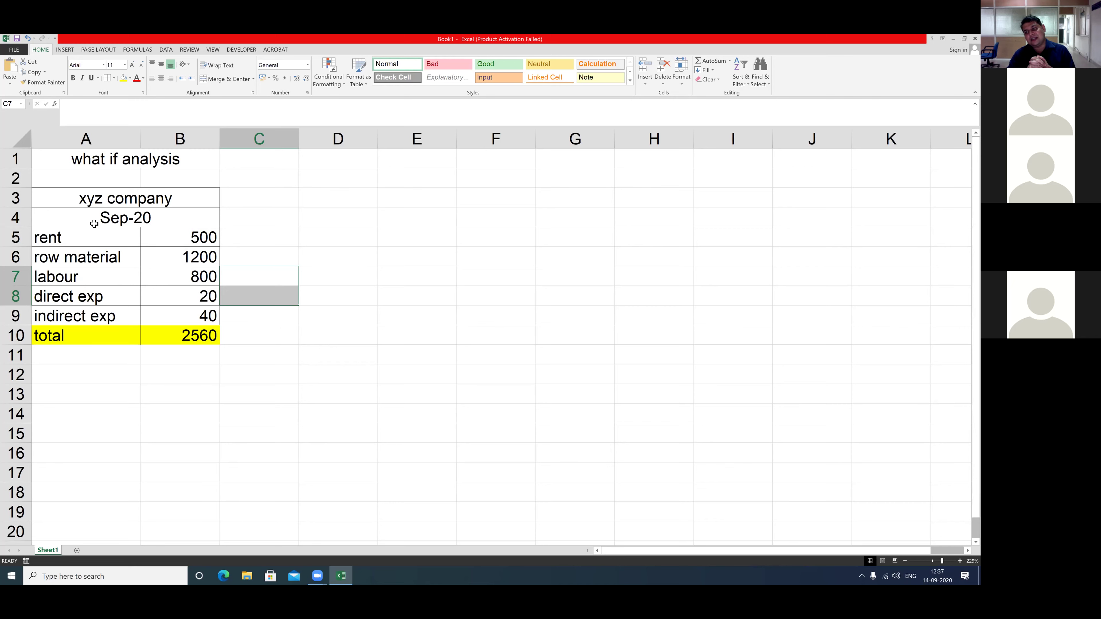
pyautogui.click(185, 332)
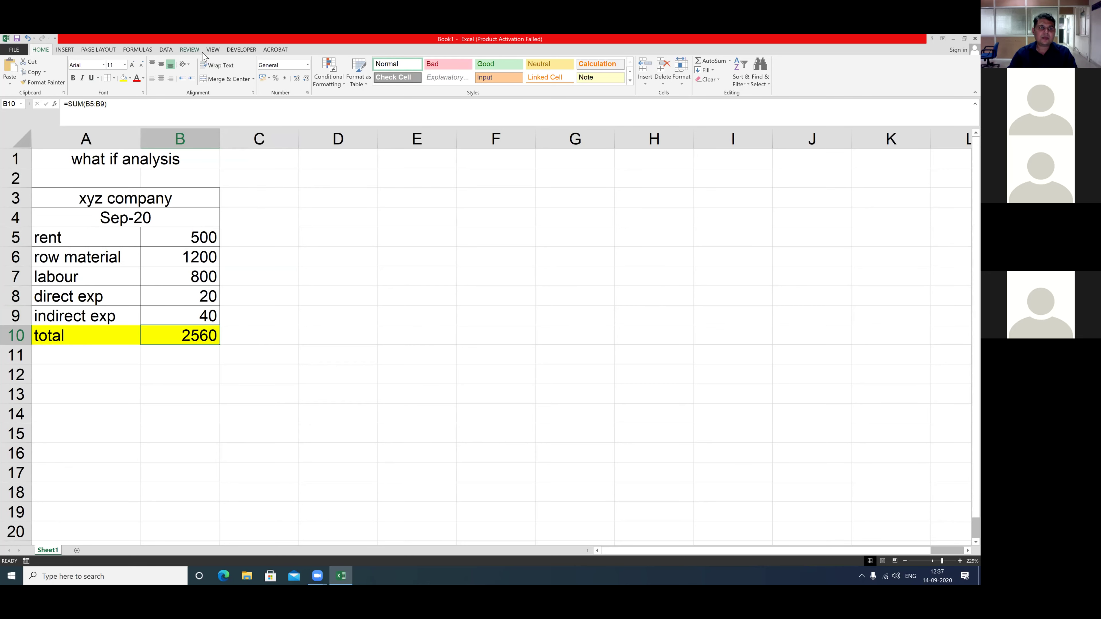
# - Open Scenario Manager from Data > What-If Analysis and move it beside the table
pyautogui.click(166, 50)
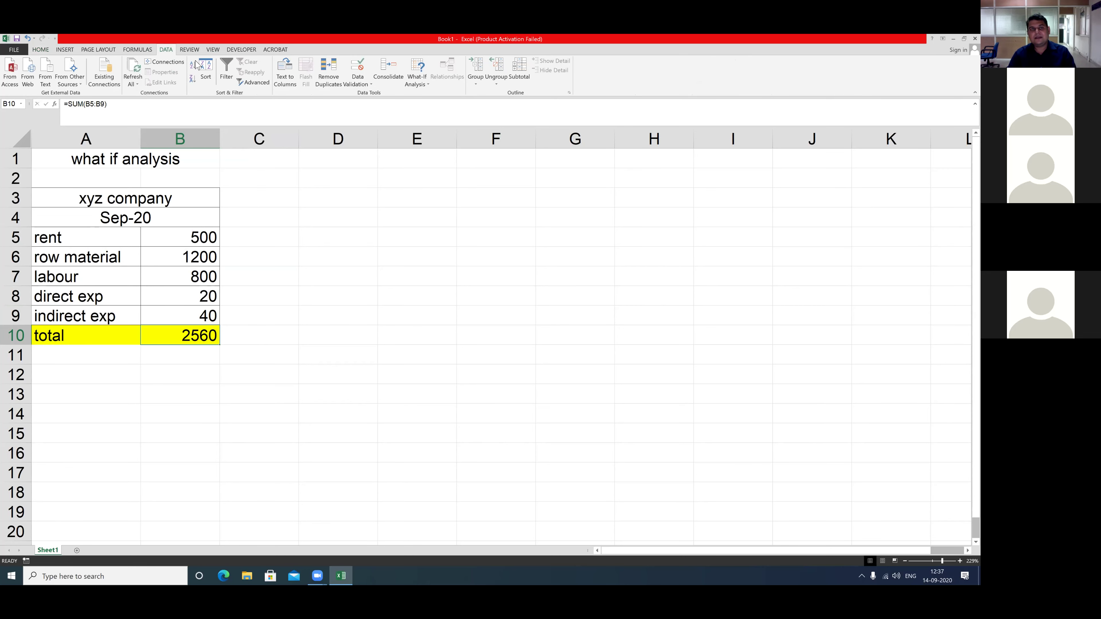
pyautogui.click(422, 84)
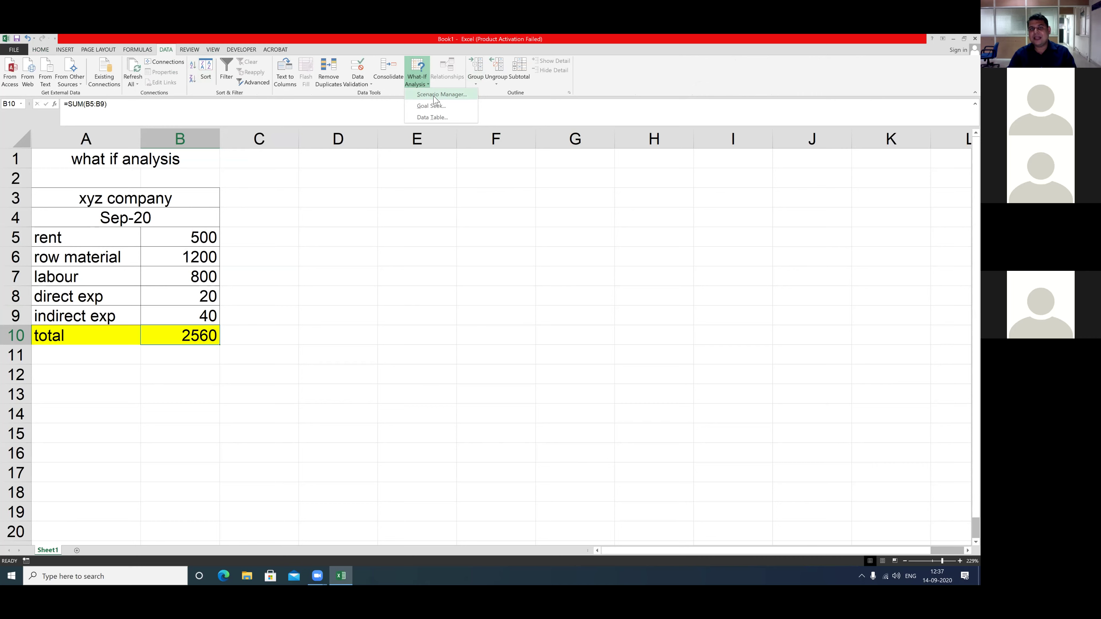
pyautogui.click(434, 96)
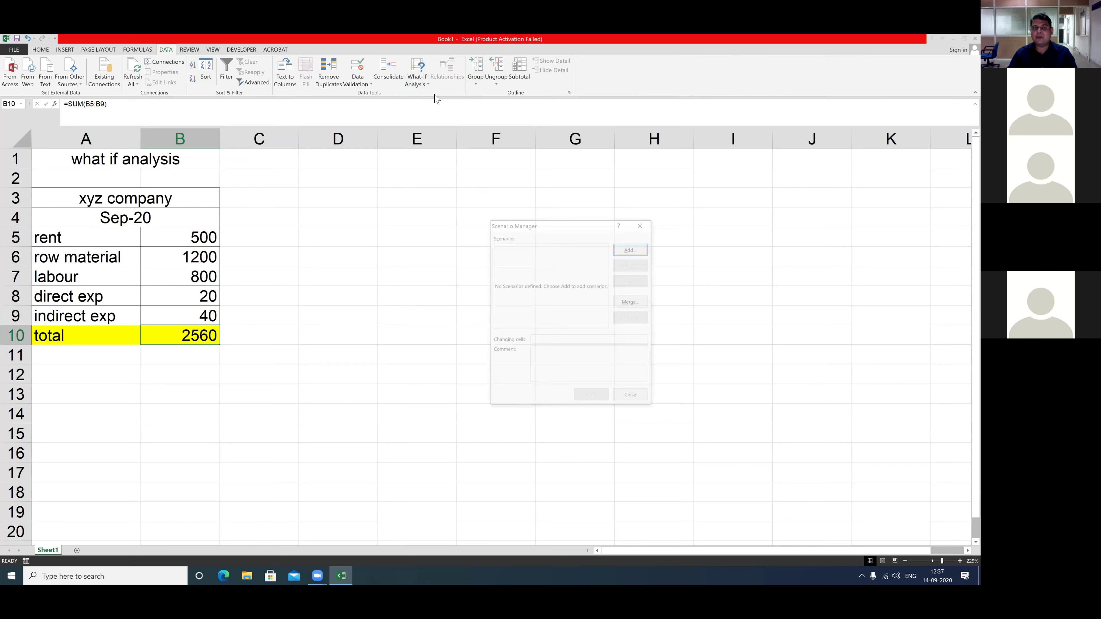
pyautogui.moveTo(562, 227); pyautogui.dragTo(538, 187)
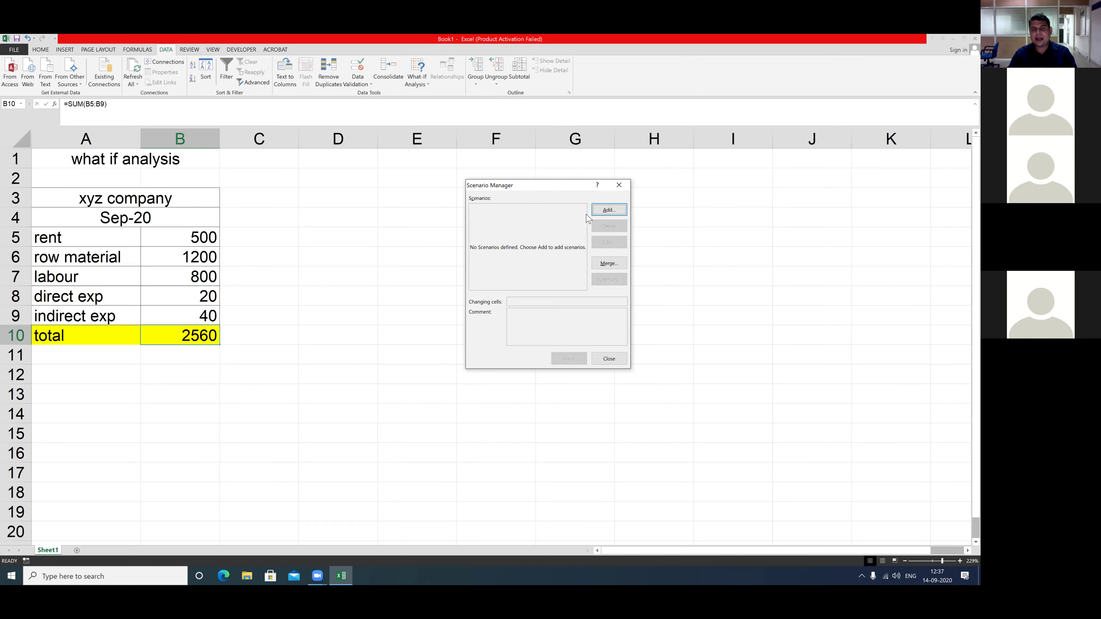
# - Add a scenario named 'maximum' with changing cells B5:B9
pyautogui.click(607, 211)
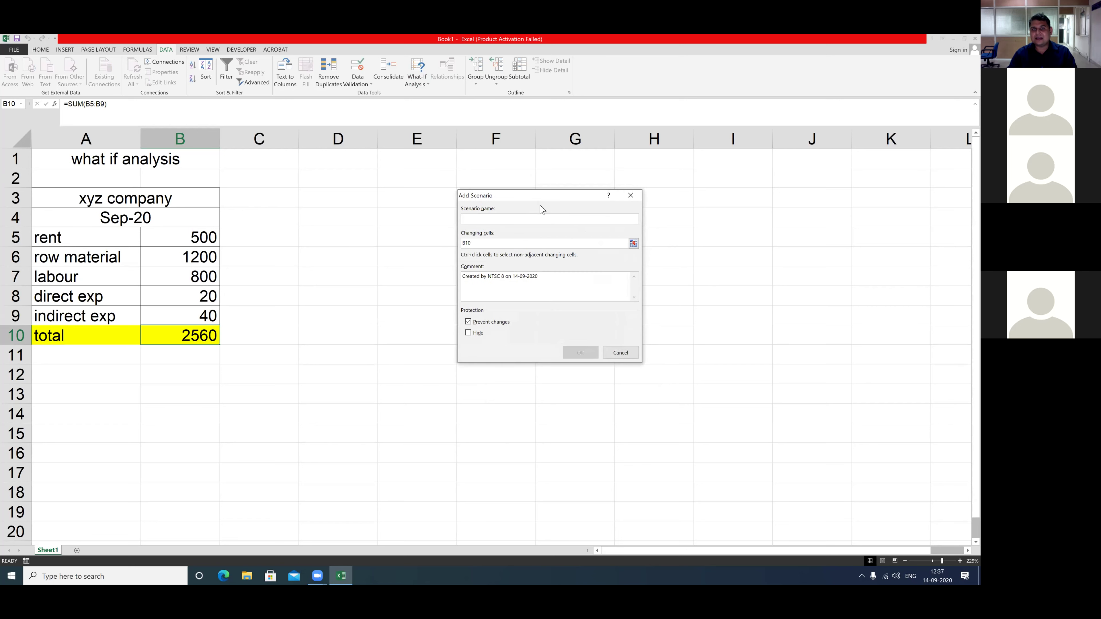
pyautogui.moveTo(528, 198); pyautogui.dragTo(543, 208)
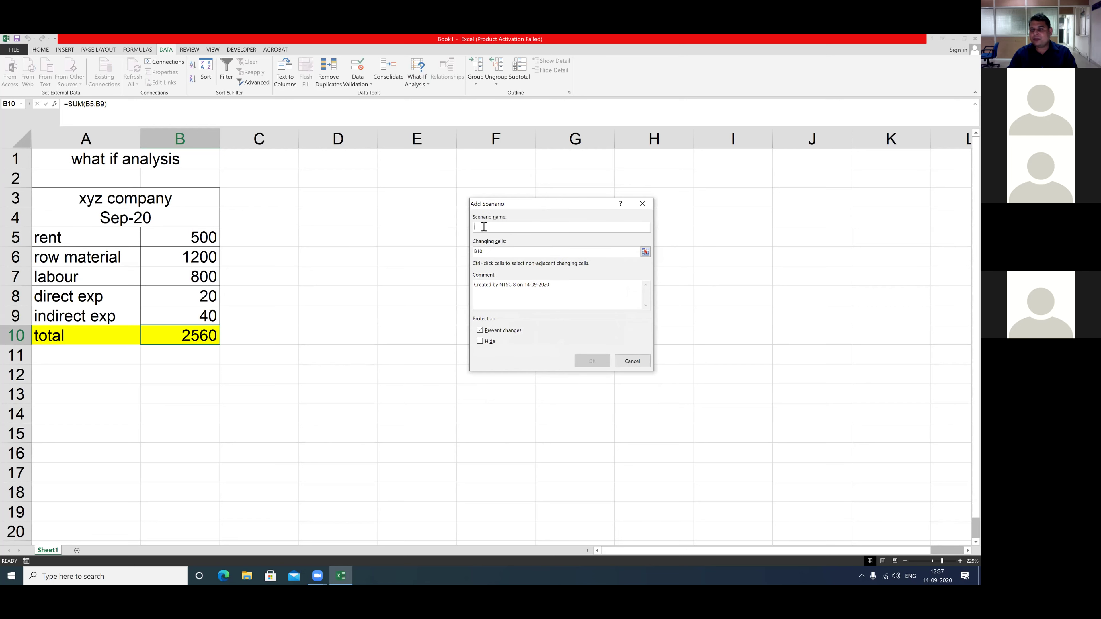
pyautogui.write('maximum')
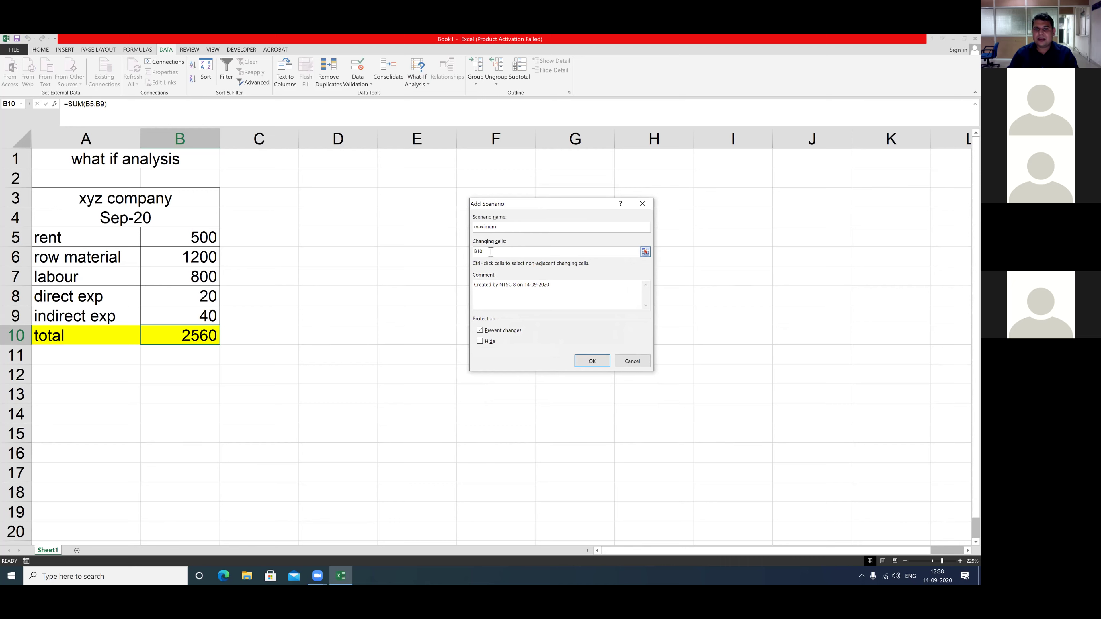
pyautogui.click(490, 251)
pyautogui.press('BackSpace')
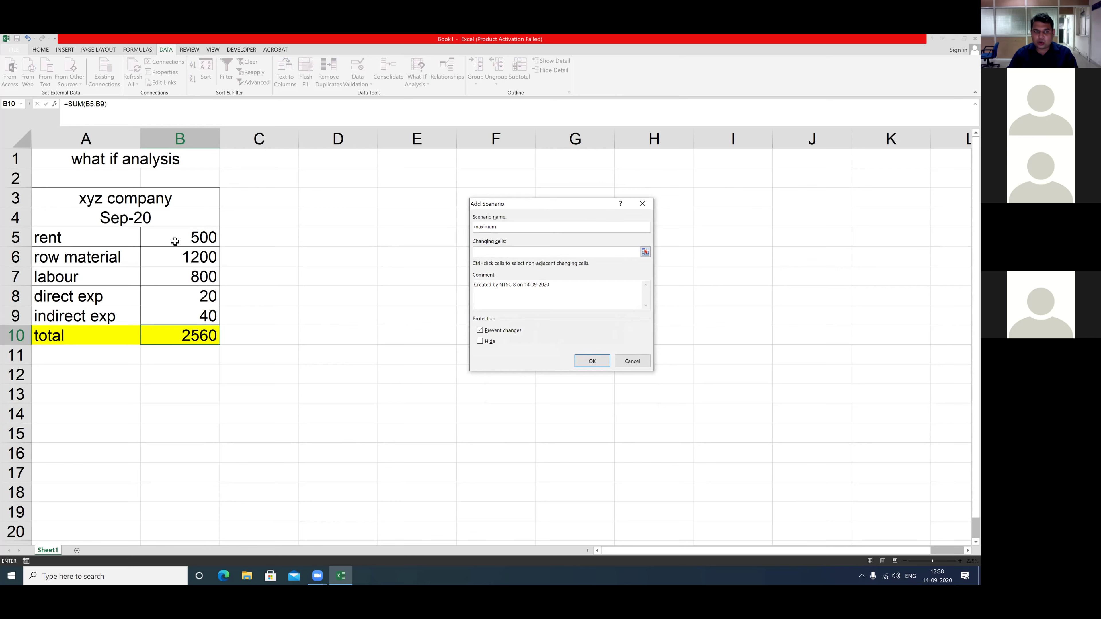
pyautogui.moveTo(175, 242); pyautogui.dragTo(180, 316)
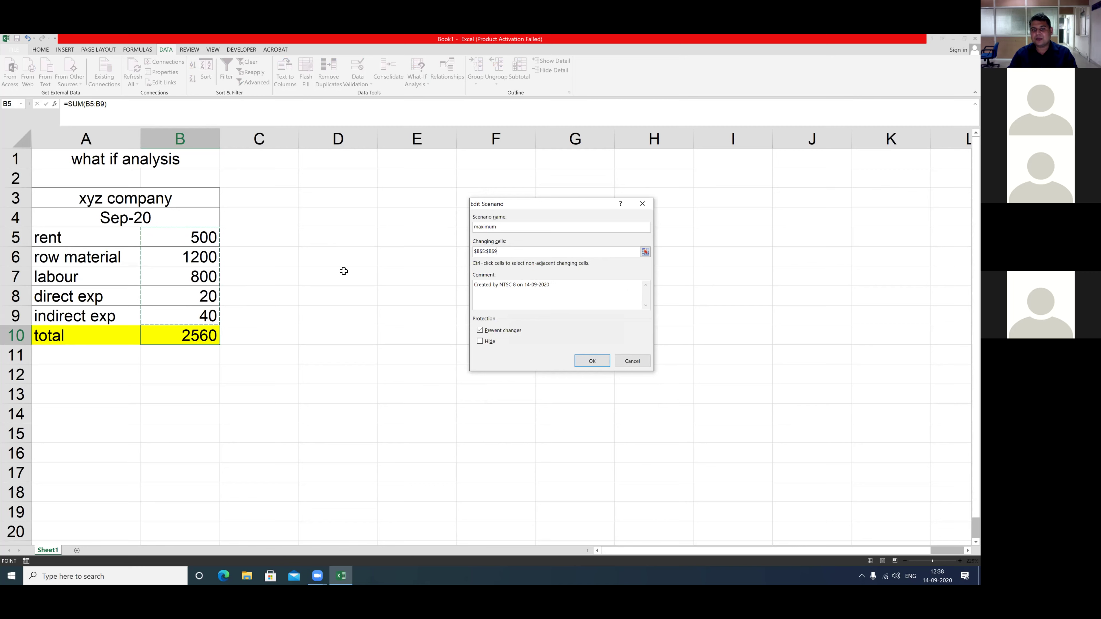
# - Enter the maximum scenario values 600, 2400, 1600, 50 and 100 for B5:B9
pyautogui.click(590, 363)
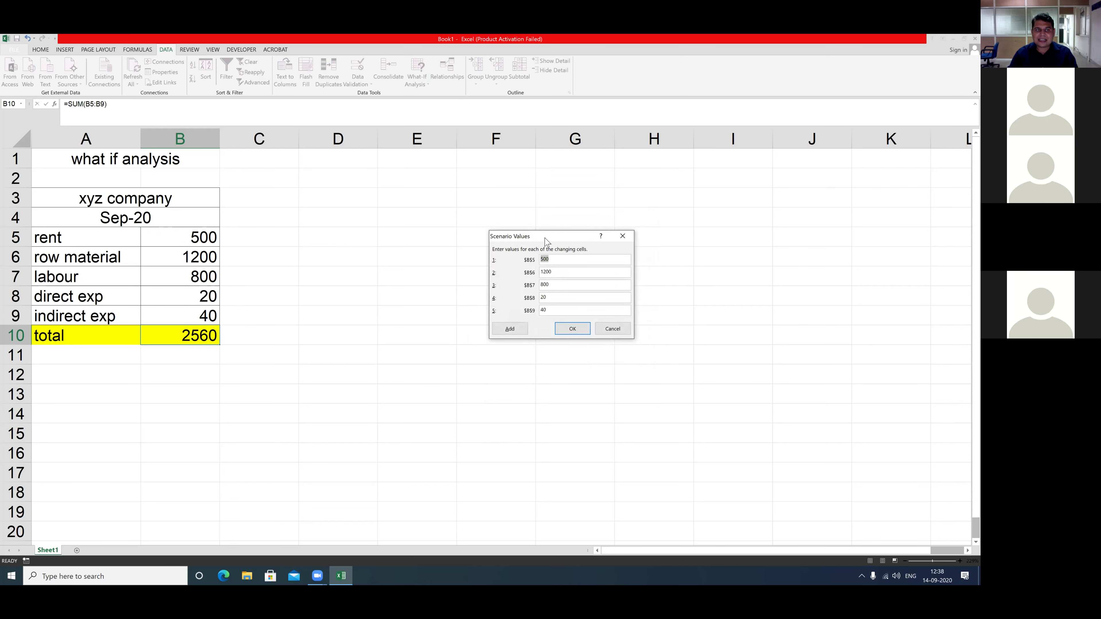
pyautogui.moveTo(545, 241); pyautogui.dragTo(277, 237)
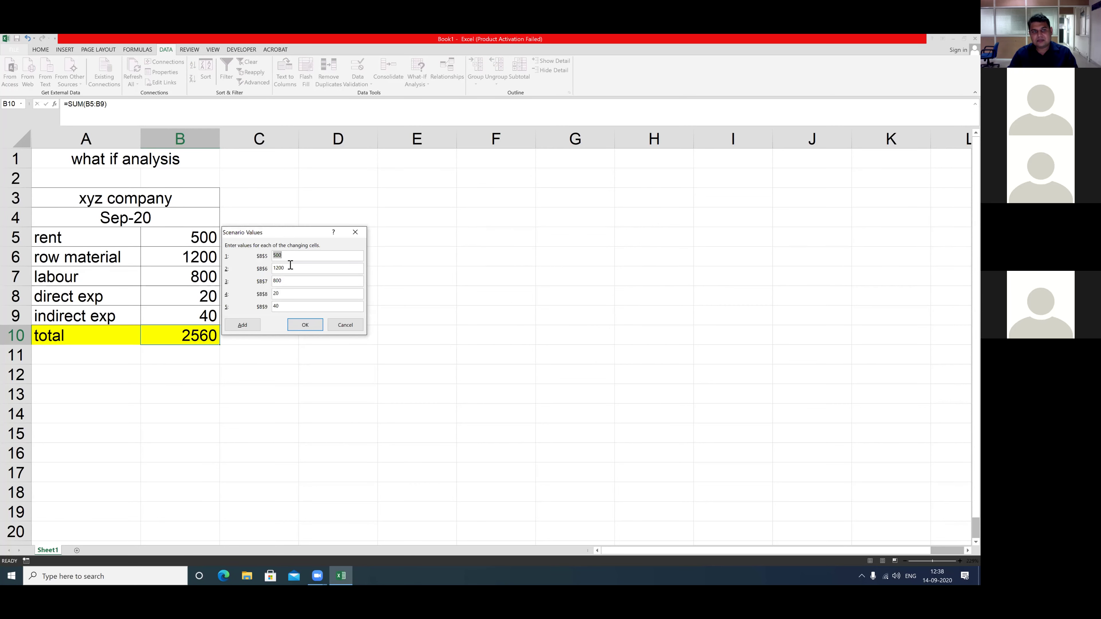
pyautogui.press('BackSpace')
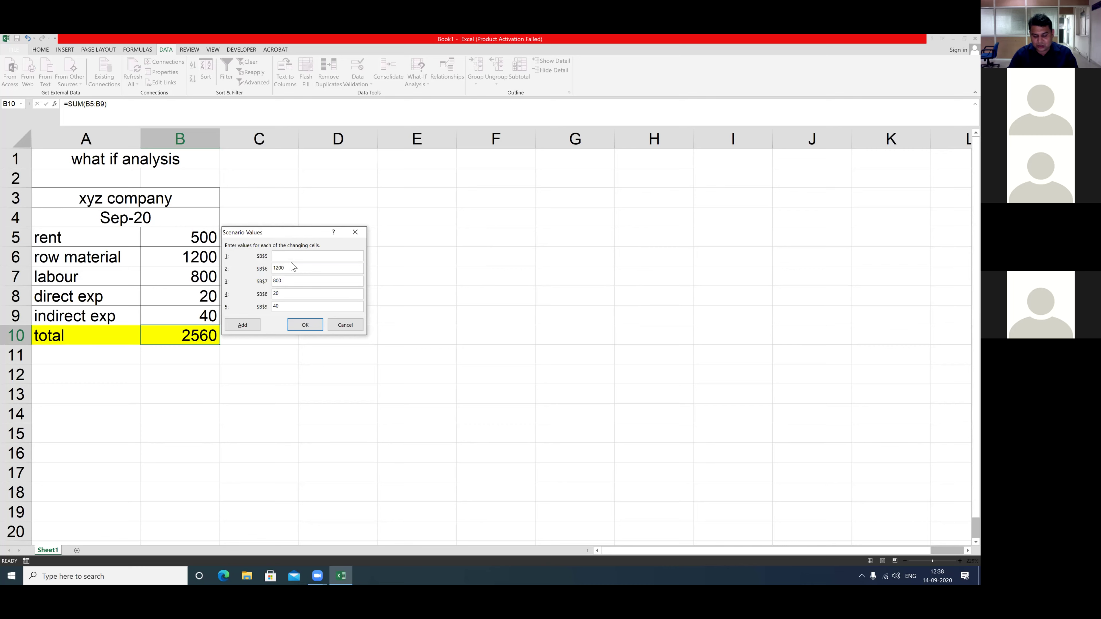
pyautogui.write('600')
pyautogui.write('50')
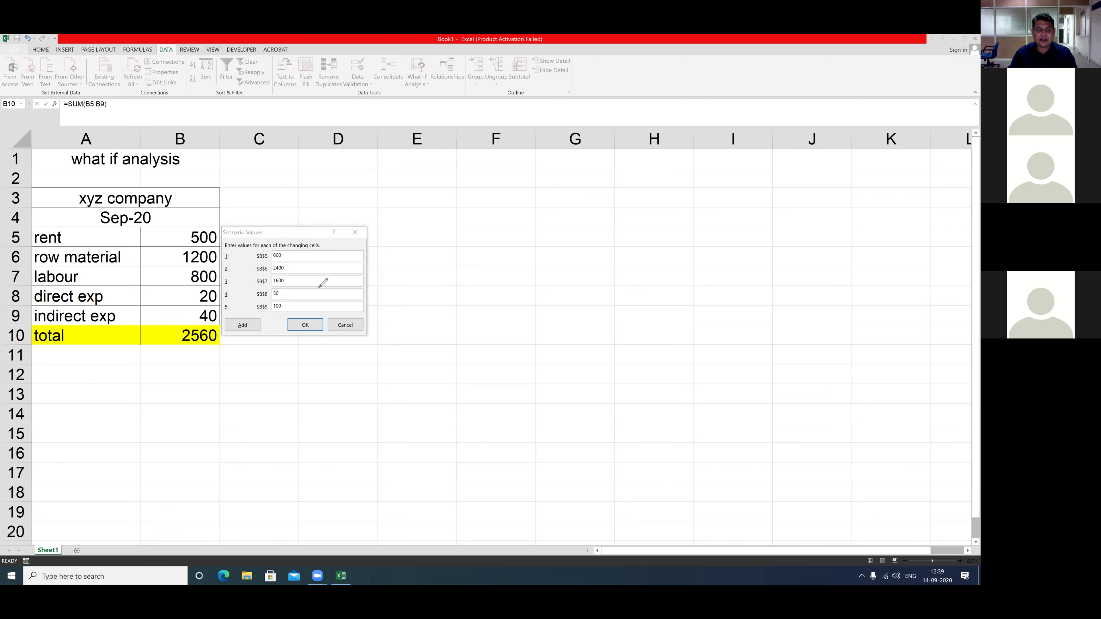
pyautogui.moveTo(302, 337)
pyautogui.mouseDown()
pyautogui.moveTo(328, 361)
pyautogui.moveTo(300, 363)
pyautogui.mouseUp()
pyautogui.moveTo(233, 341)
pyautogui.mouseDown()
pyautogui.moveTo(249, 346)
pyautogui.moveTo(258, 333)
pyautogui.mouseUp()
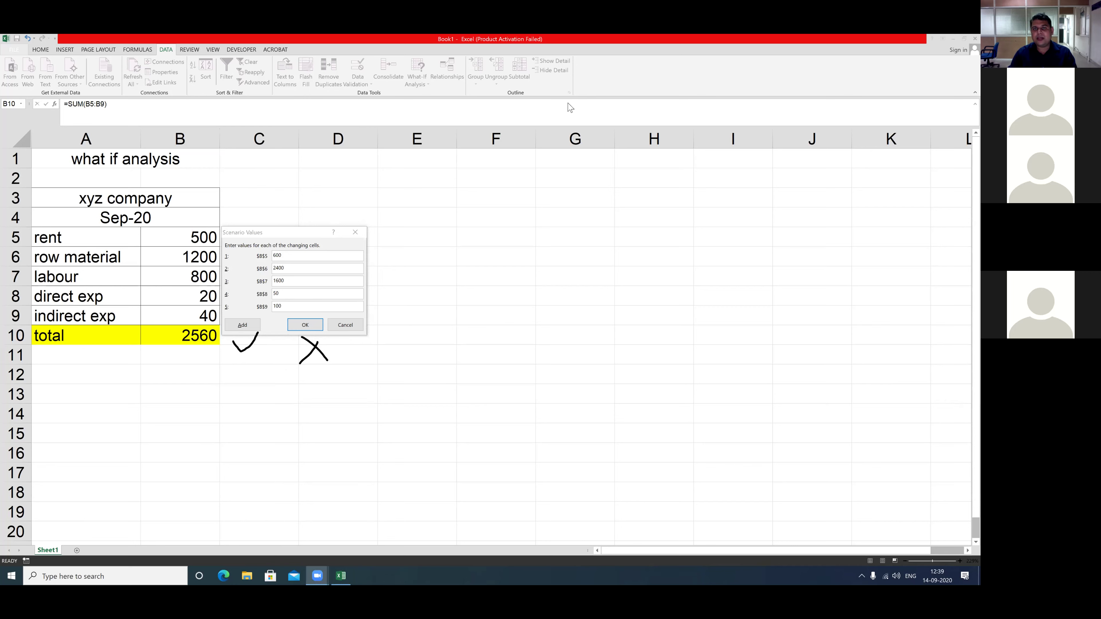
# - Save the maximum scenario and define a 'minimum' scenario over B5:B9
pyautogui.click(243, 327)
pyautogui.click(243, 326)
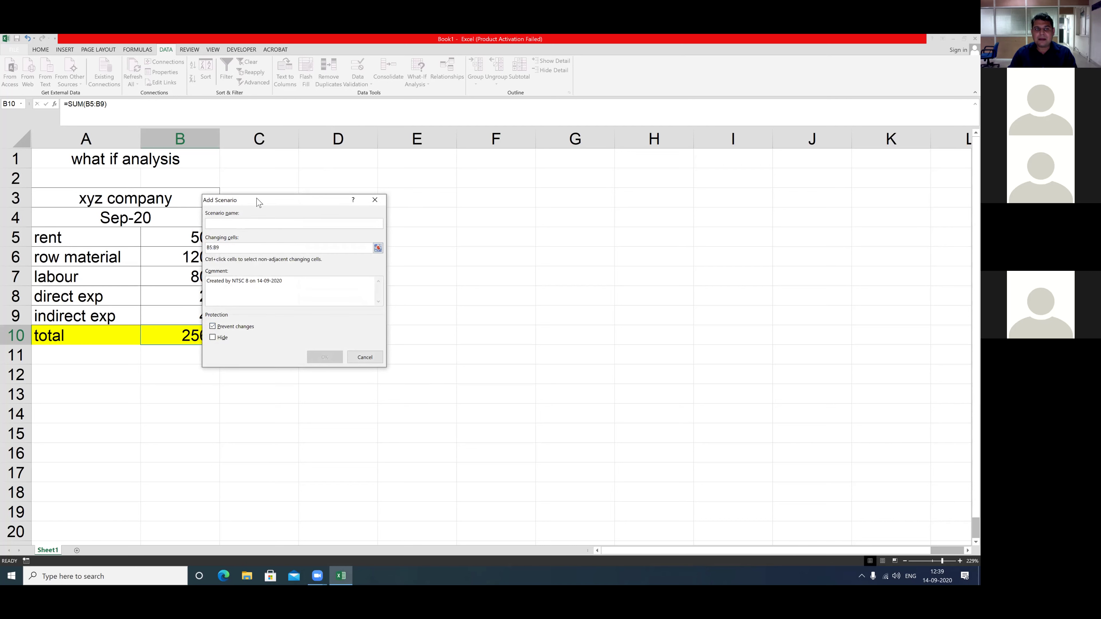
pyautogui.moveTo(259, 201); pyautogui.dragTo(335, 202)
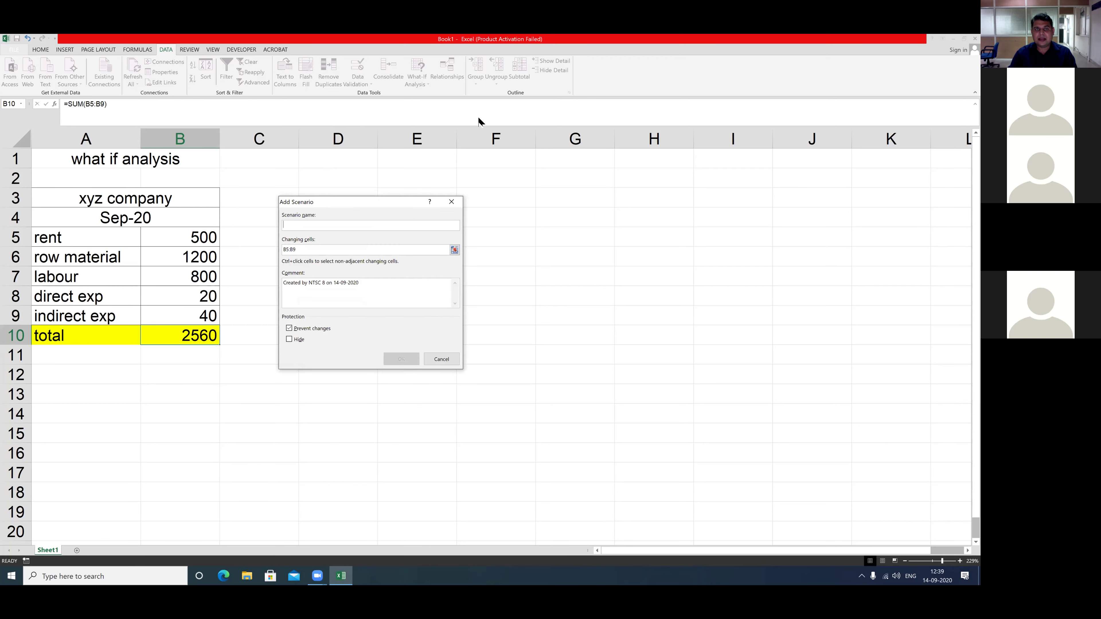
pyautogui.moveTo(258, 222)
pyautogui.mouseDown()
pyautogui.moveTo(280, 225)
pyautogui.moveTo(282, 249)
pyautogui.mouseUp()
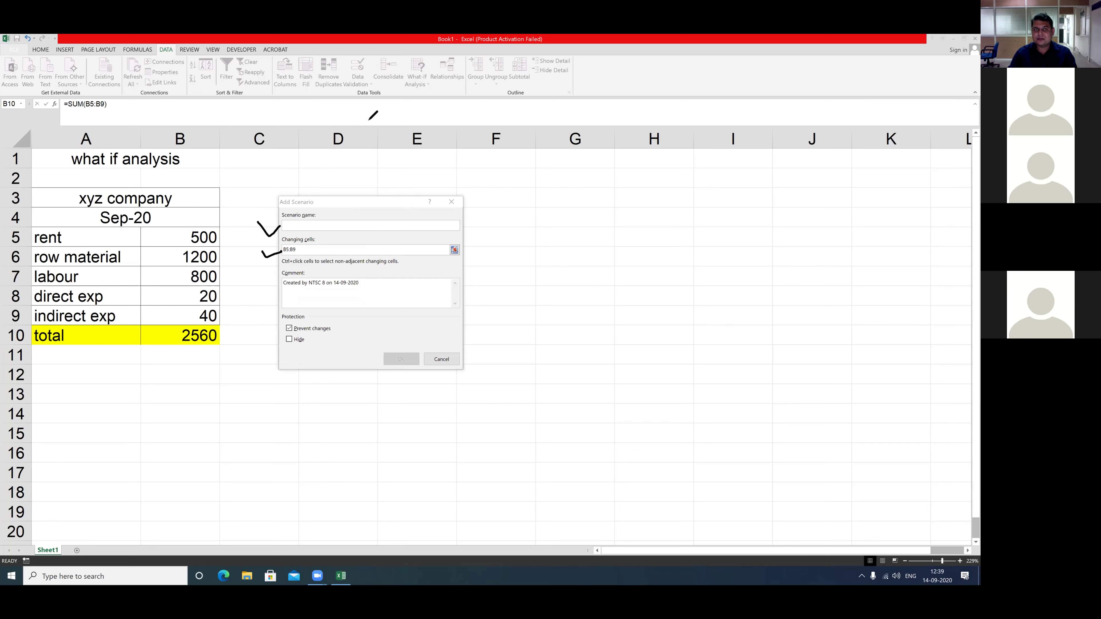
pyautogui.click(602, 115)
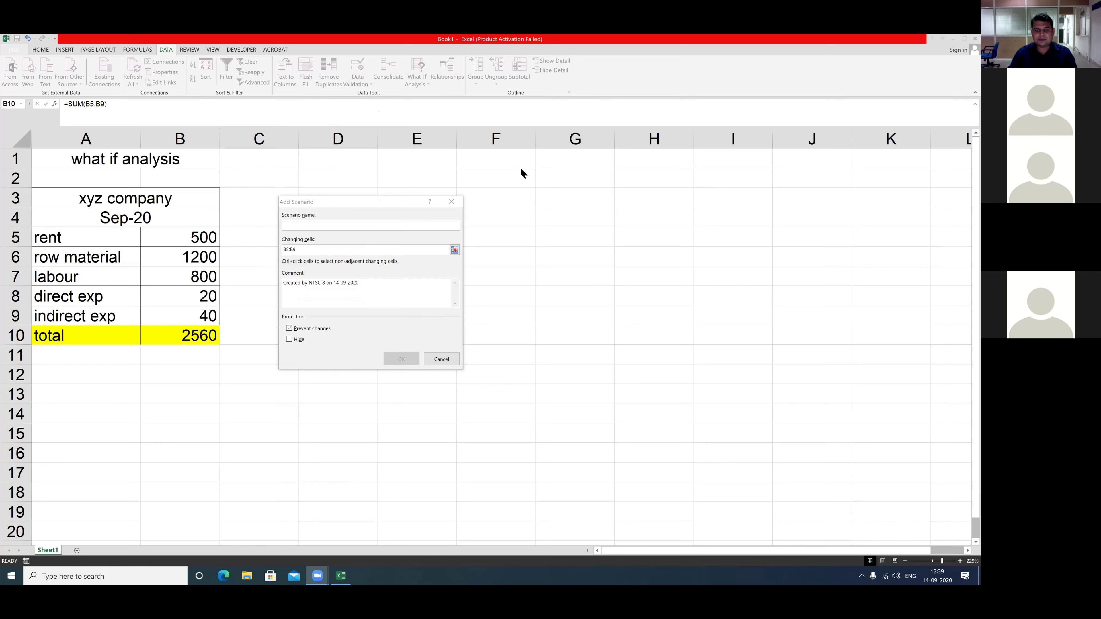
pyautogui.click(299, 227)
pyautogui.write('minim')
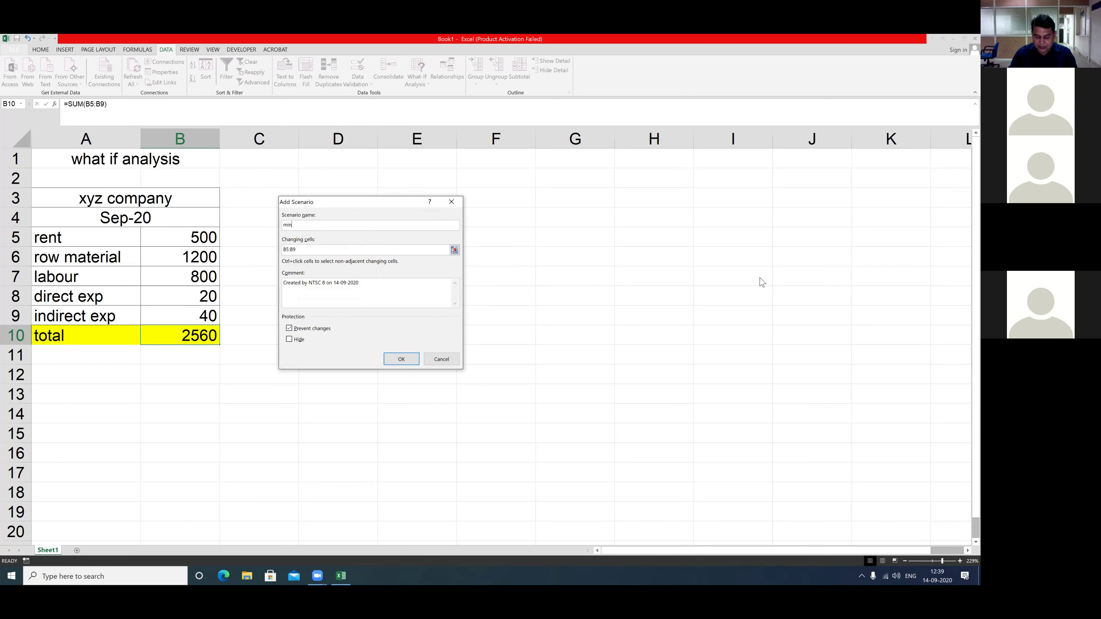
pyautogui.write('um')
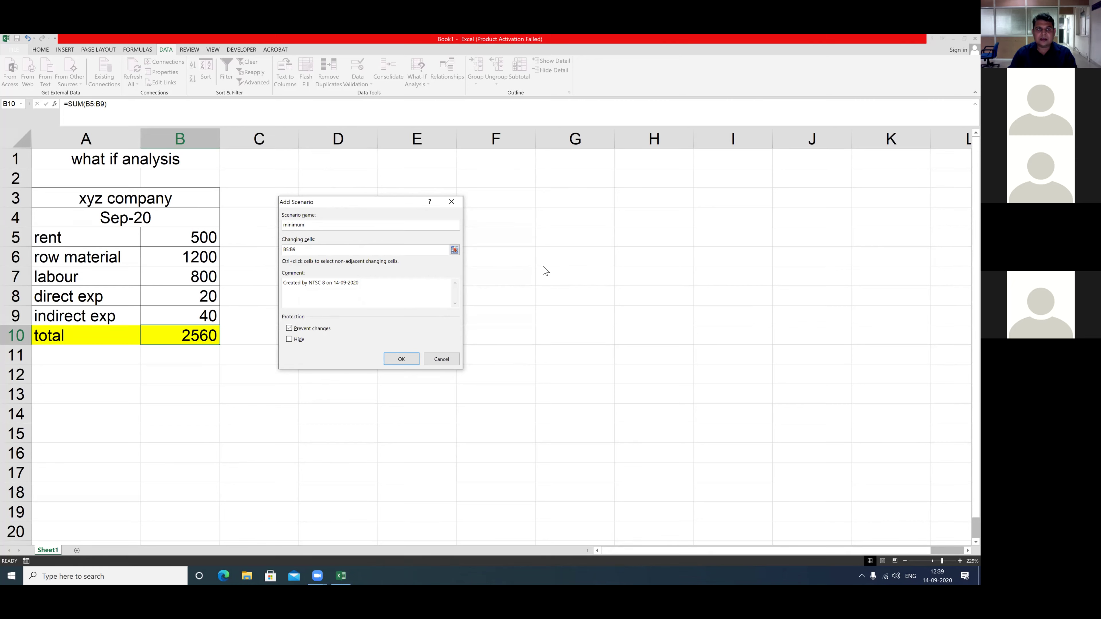
pyautogui.click(402, 360)
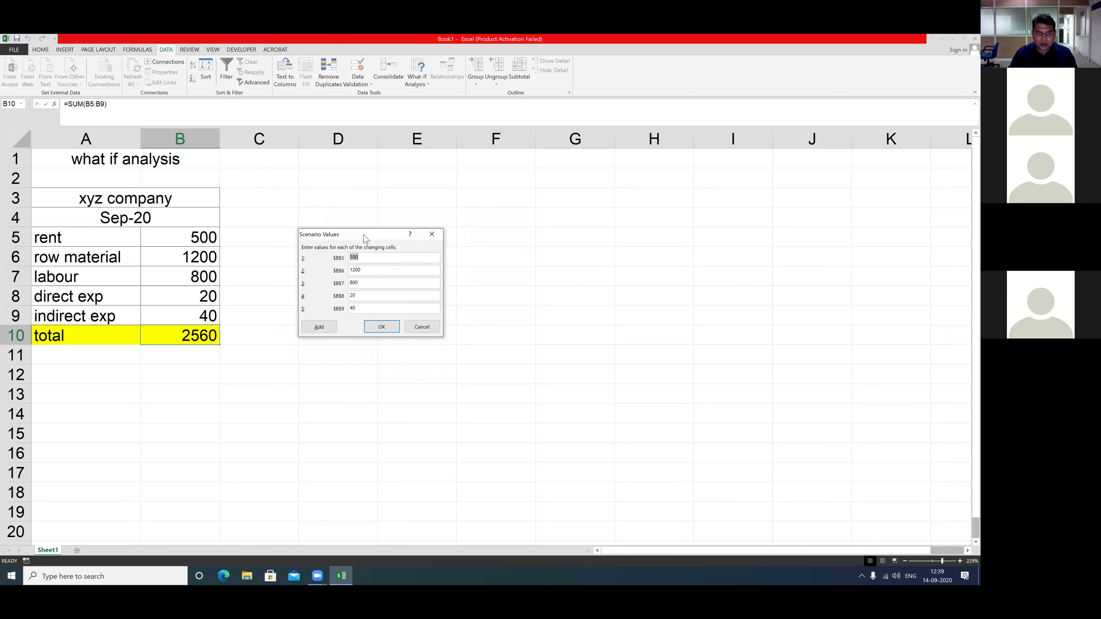
# - Enter the minimum scenario values 500, 400, 300, 15 and 20 and save them
pyautogui.moveTo(364, 238); pyautogui.dragTo(290, 237)
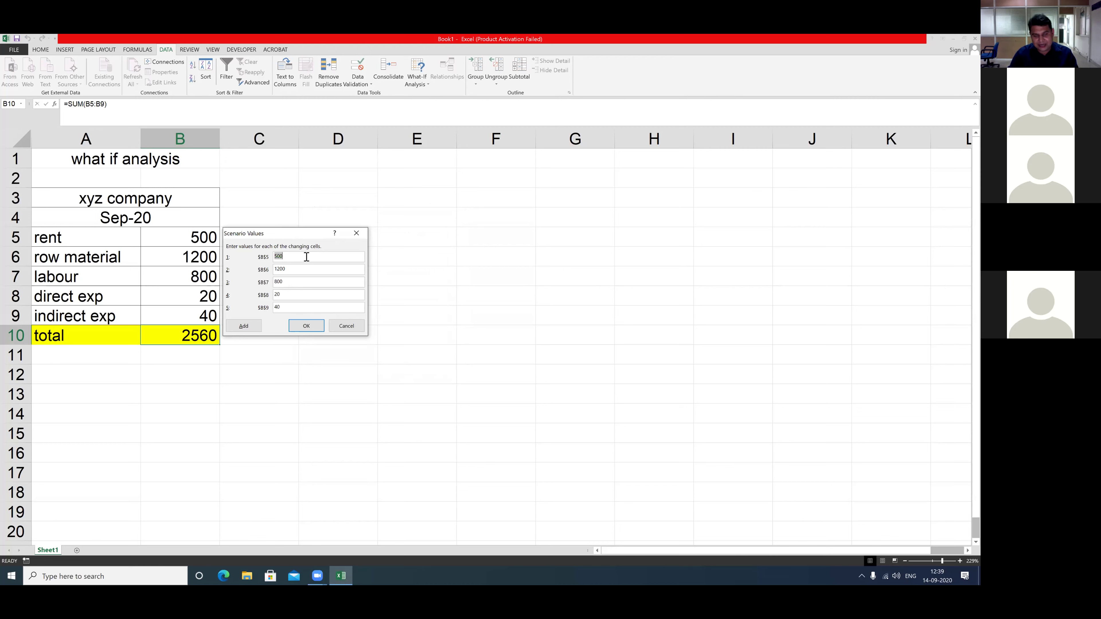
pyautogui.click(290, 269)
pyautogui.press('BackSpace')
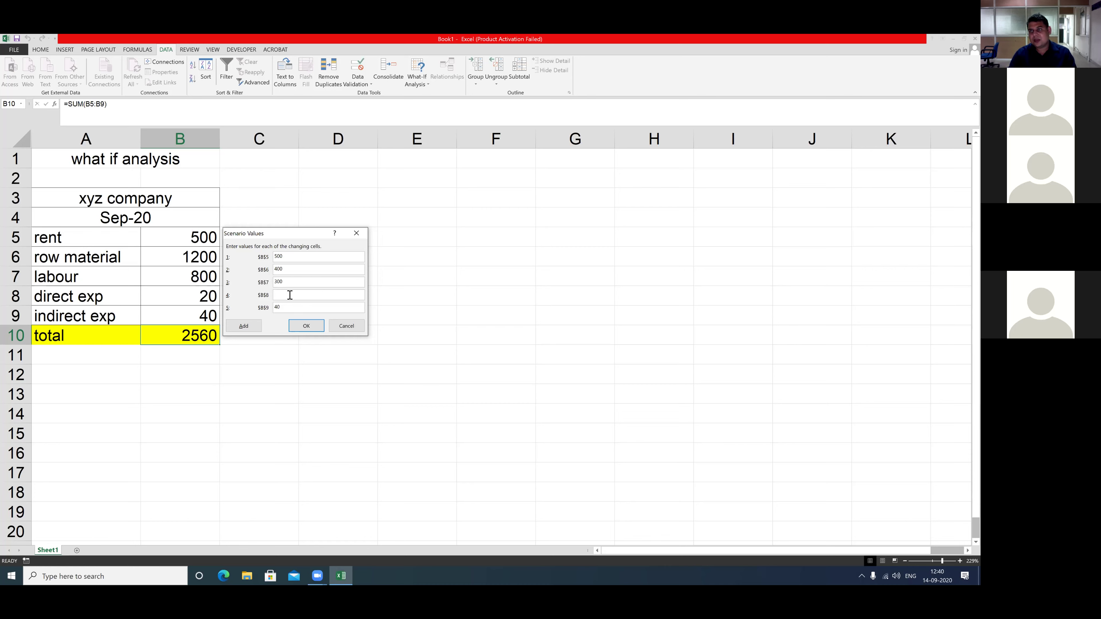
pyautogui.write('5')
pyautogui.click(302, 326)
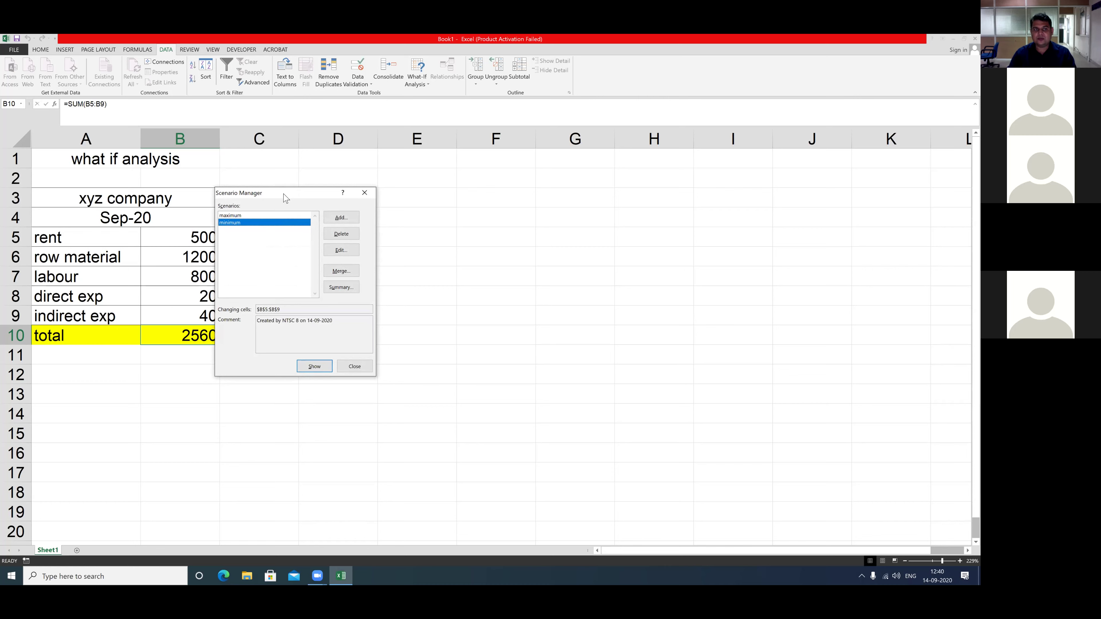
# - Open Scenario Summary settings, keeping B10 as the result cell
pyautogui.moveTo(285, 197); pyautogui.dragTo(313, 196)
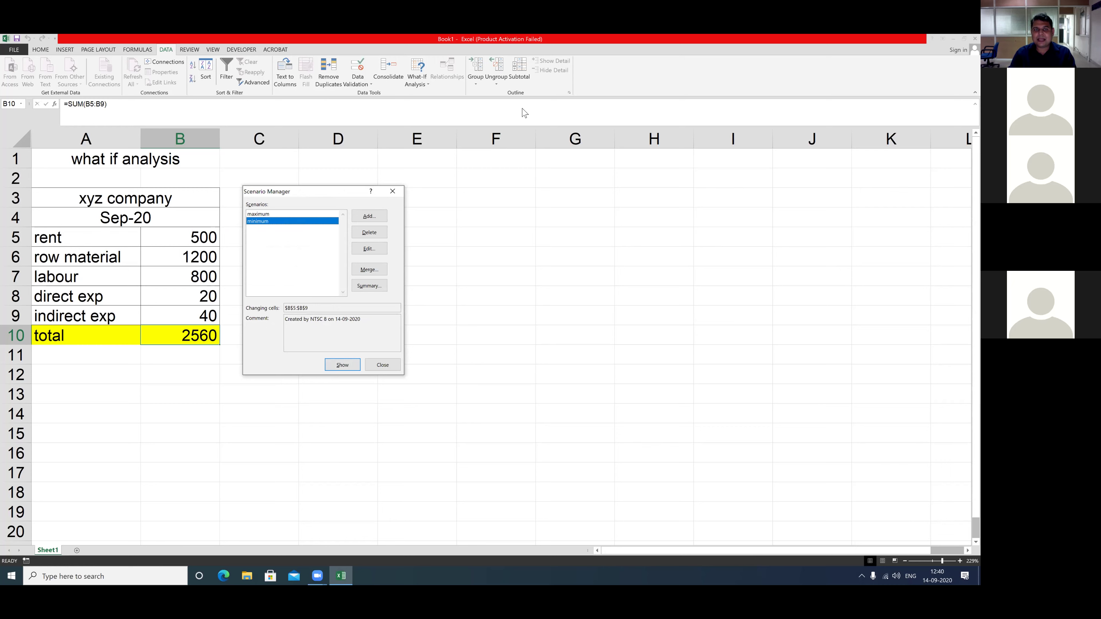
pyautogui.moveTo(396, 213); pyautogui.dragTo(420, 209)
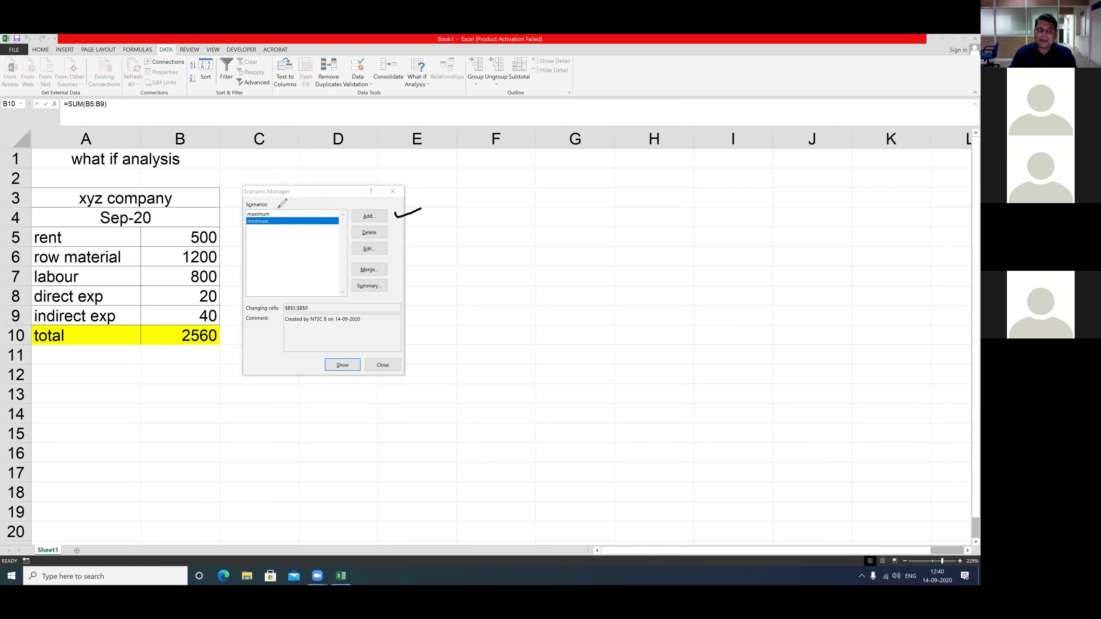
pyautogui.click(394, 231)
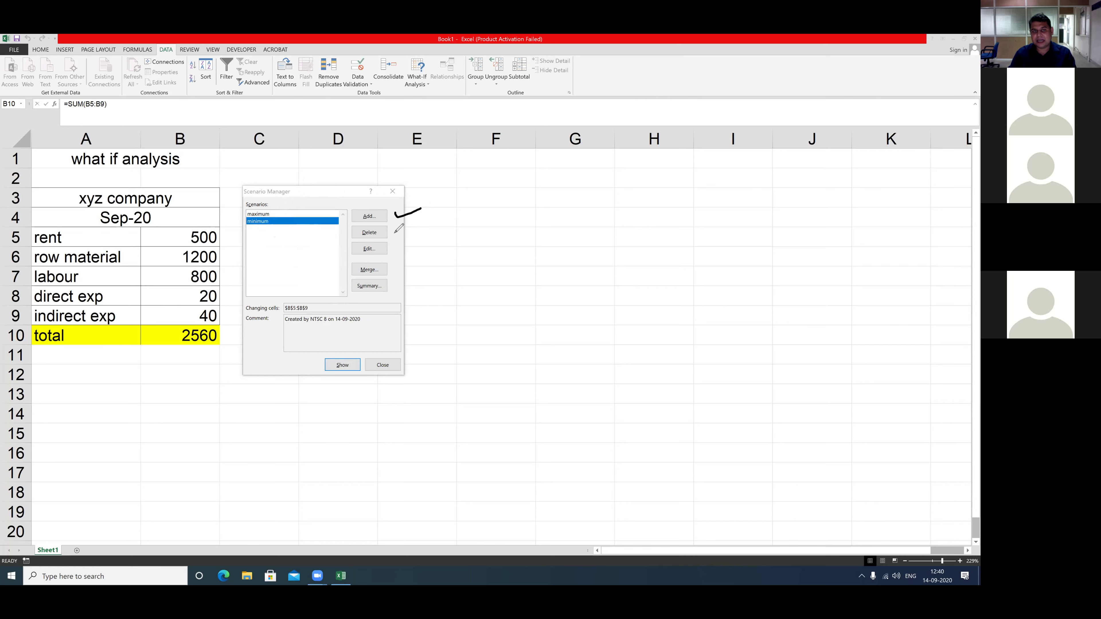
pyautogui.moveTo(398, 236)
pyautogui.mouseDown()
pyautogui.moveTo(433, 223)
pyautogui.moveTo(391, 250)
pyautogui.mouseUp()
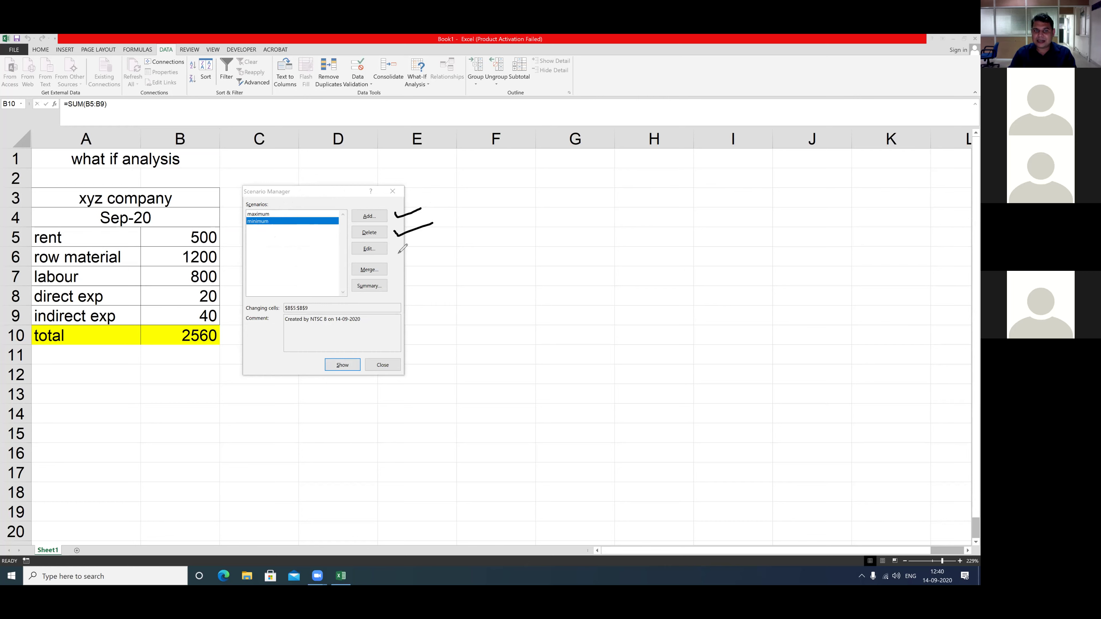
pyautogui.moveTo(393, 249); pyautogui.dragTo(427, 241)
pyautogui.moveTo(396, 269); pyautogui.dragTo(431, 267)
pyautogui.moveTo(351, 298)
pyautogui.mouseDown()
pyautogui.moveTo(388, 273)
pyautogui.moveTo(343, 280)
pyautogui.moveTo(361, 302)
pyautogui.mouseUp()
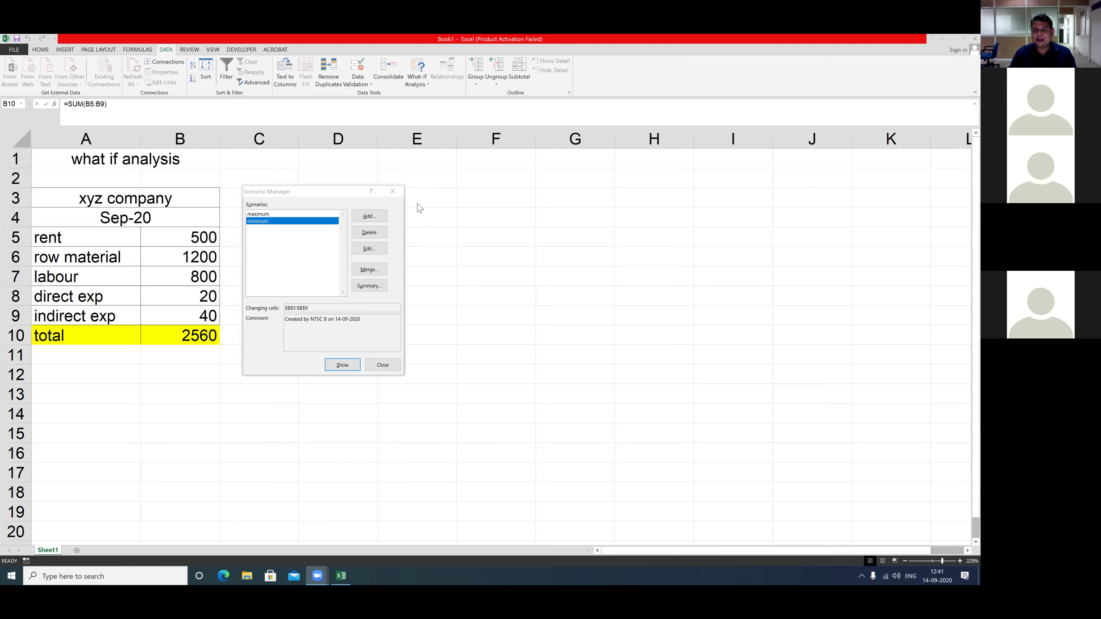
pyautogui.click(369, 286)
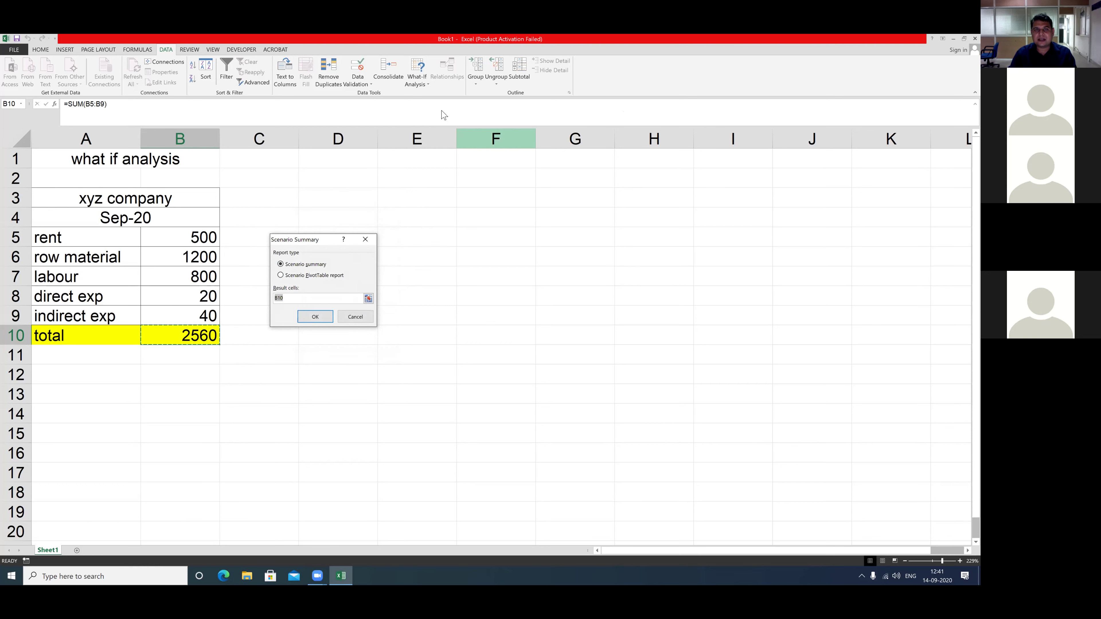
# - Generate the scenario summary report for result cell B10, comparing totals 2560, 4750 and 1235
pyautogui.moveTo(296, 282)
pyautogui.mouseDown()
pyautogui.moveTo(265, 307)
pyautogui.moveTo(306, 294)
pyautogui.moveTo(265, 282)
pyautogui.mouseUp()
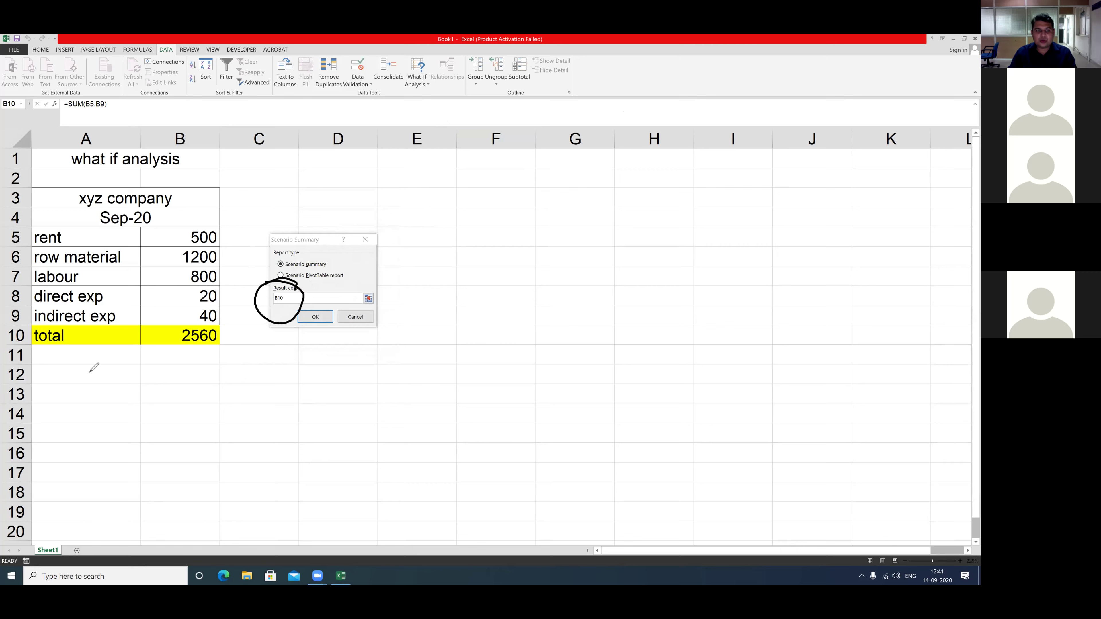
pyautogui.moveTo(159, 336); pyautogui.dragTo(180, 333)
pyautogui.moveTo(333, 258)
pyautogui.mouseDown()
pyautogui.moveTo(362, 248)
pyautogui.moveTo(363, 282)
pyautogui.mouseUp()
pyautogui.click(350, 272)
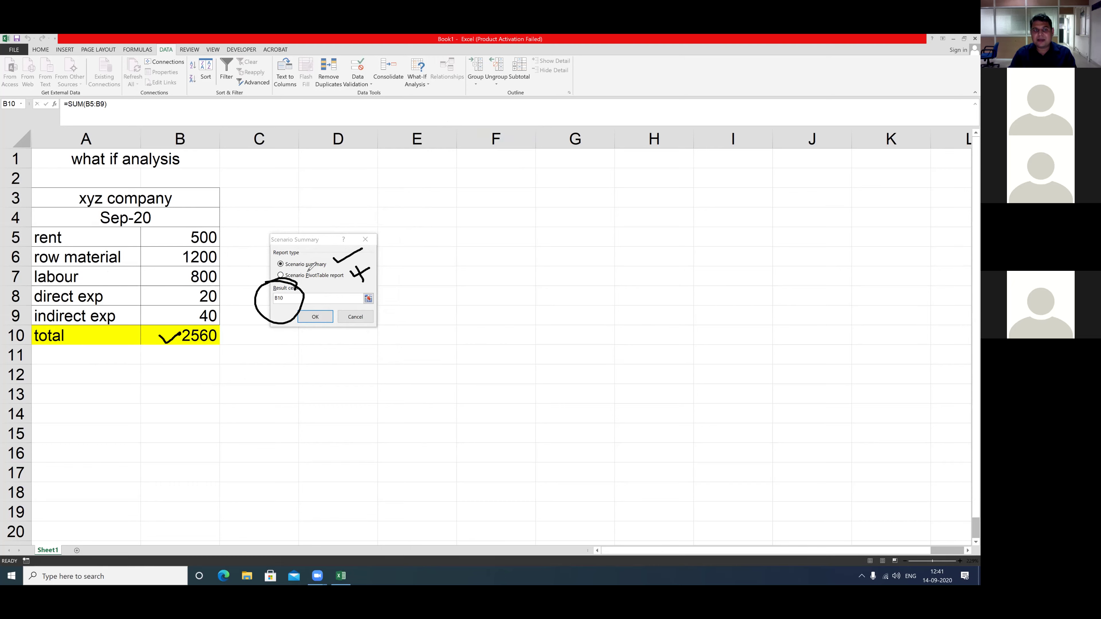
pyautogui.rightClick(589, 99)
pyautogui.click(616, 105)
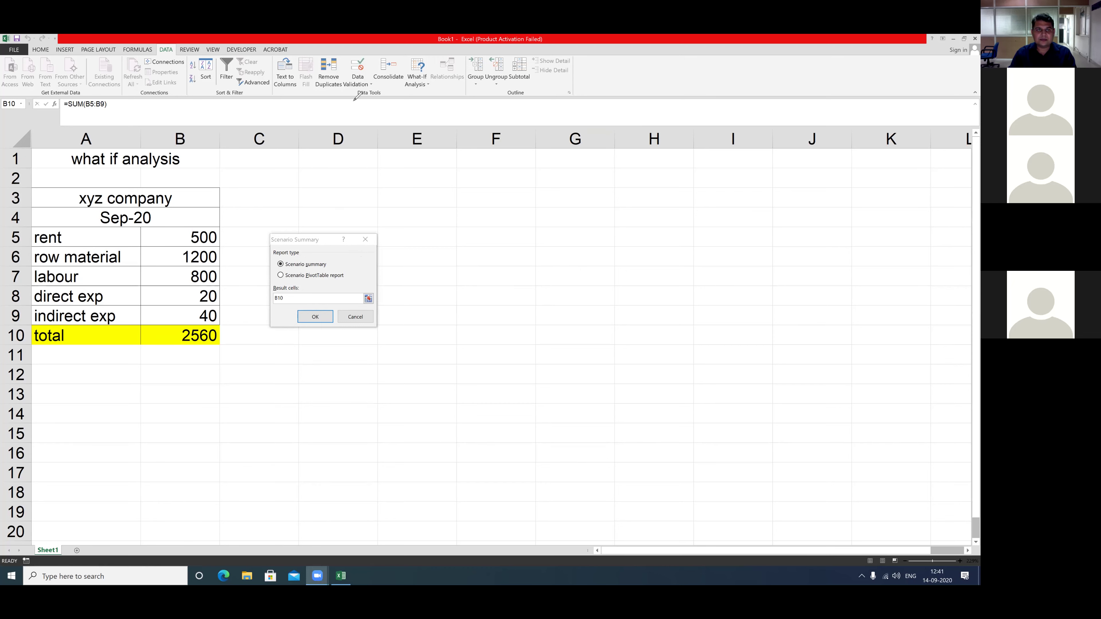
pyautogui.click(315, 317)
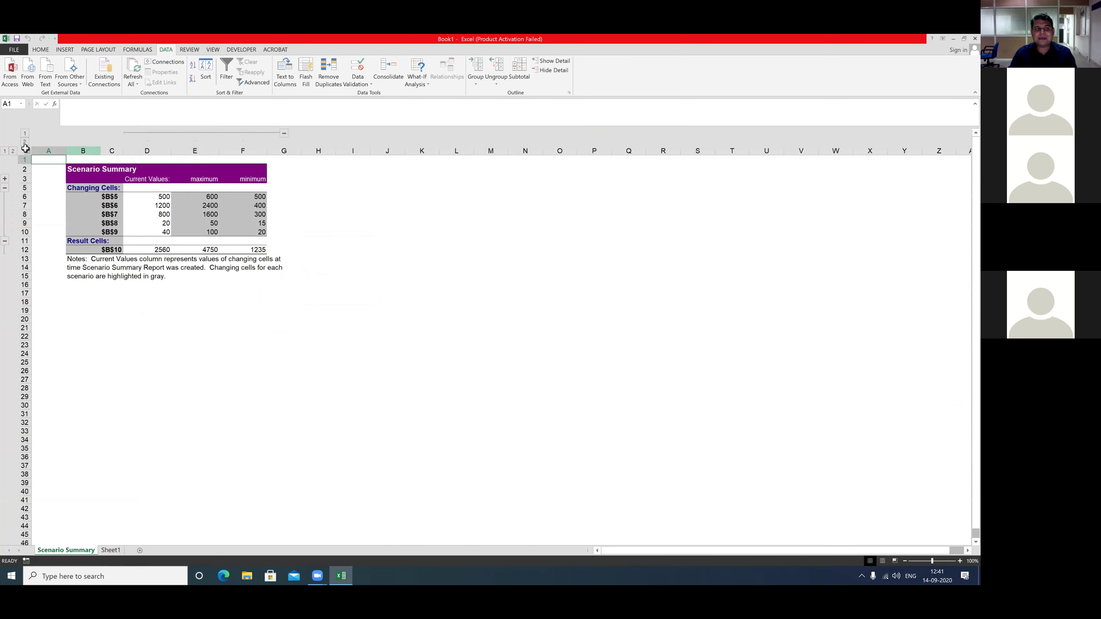
# - Expand the hidden creation-details row and circle the totals 2560, 4750 and 1235
pyautogui.click(5, 180)
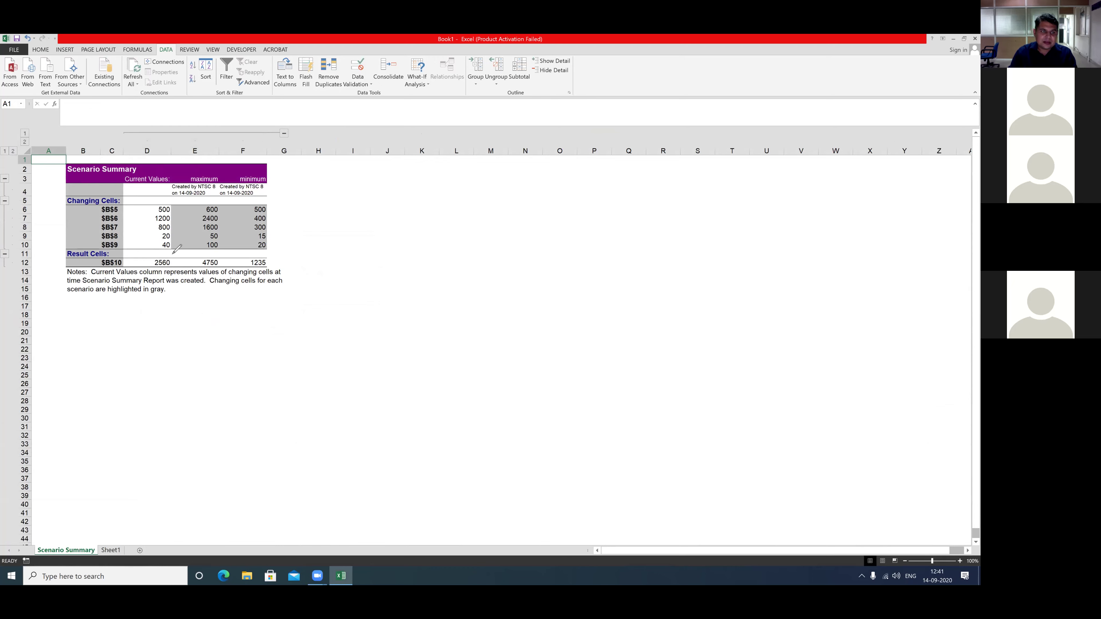
pyautogui.moveTo(173, 251)
pyautogui.mouseDown()
pyautogui.moveTo(149, 274)
pyautogui.moveTo(171, 249)
pyautogui.mouseUp()
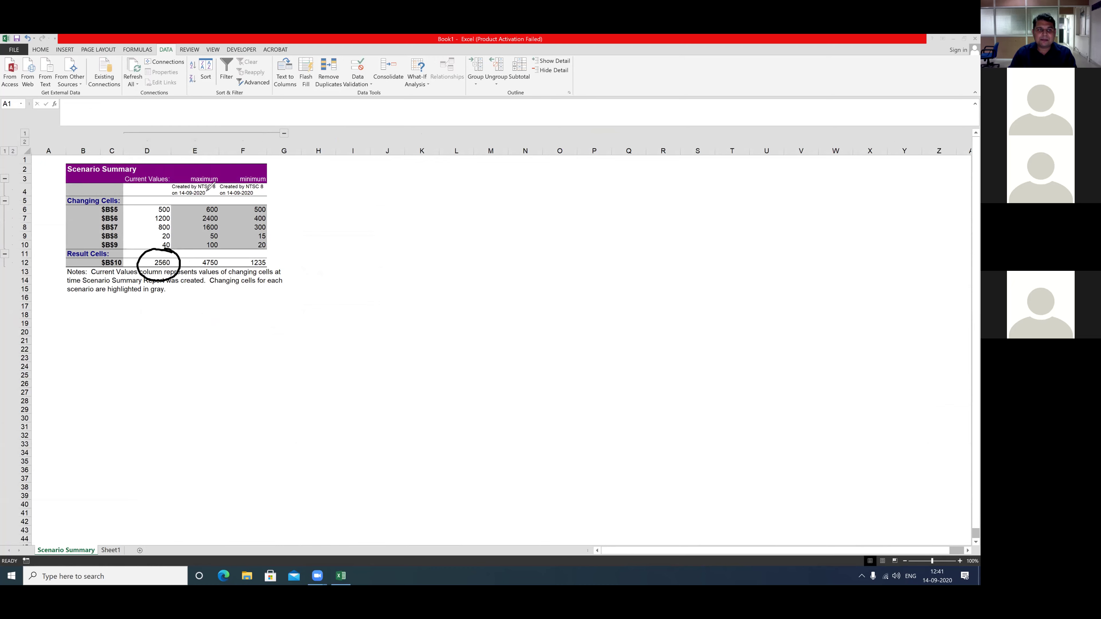
pyautogui.moveTo(203, 273); pyautogui.dragTo(216, 274)
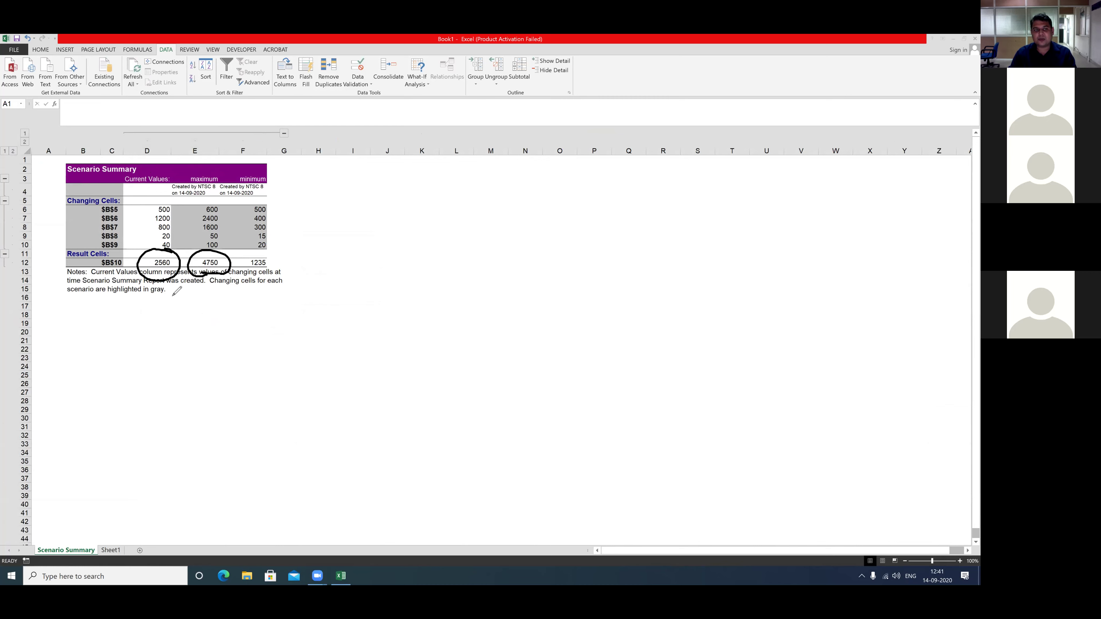
pyautogui.moveTo(248, 270)
pyautogui.mouseDown()
pyautogui.moveTo(277, 265)
pyautogui.moveTo(261, 245)
pyautogui.moveTo(244, 260)
pyautogui.moveTo(255, 280)
pyautogui.mouseUp()
# - Annotate the report with pointer lines, a 'Min' label under 1235, and ticks
pyautogui.moveTo(210, 284); pyautogui.dragTo(245, 343)
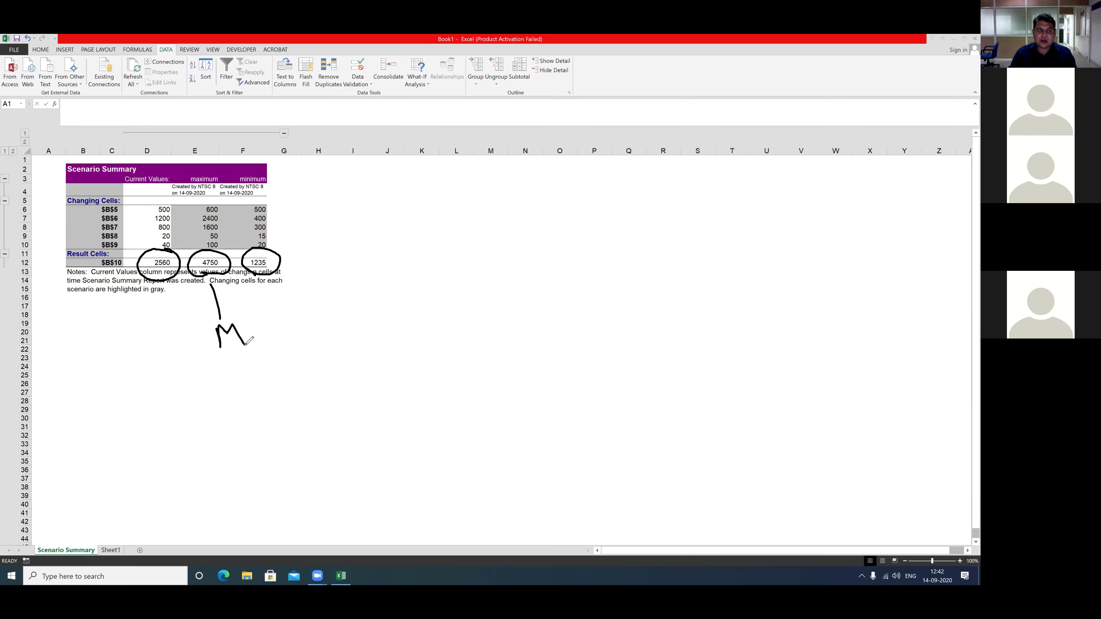
pyautogui.moveTo(266, 289)
pyautogui.mouseDown()
pyautogui.moveTo(291, 343)
pyautogui.moveTo(303, 312)
pyautogui.moveTo(319, 332)
pyautogui.mouseUp()
pyautogui.moveTo(313, 303); pyautogui.dragTo(321, 295)
pyautogui.moveTo(322, 319); pyautogui.dragTo(336, 329)
pyautogui.moveTo(254, 330)
pyautogui.mouseDown()
pyautogui.moveTo(246, 336)
pyautogui.moveTo(264, 339)
pyautogui.moveTo(251, 346)
pyautogui.mouseUp()
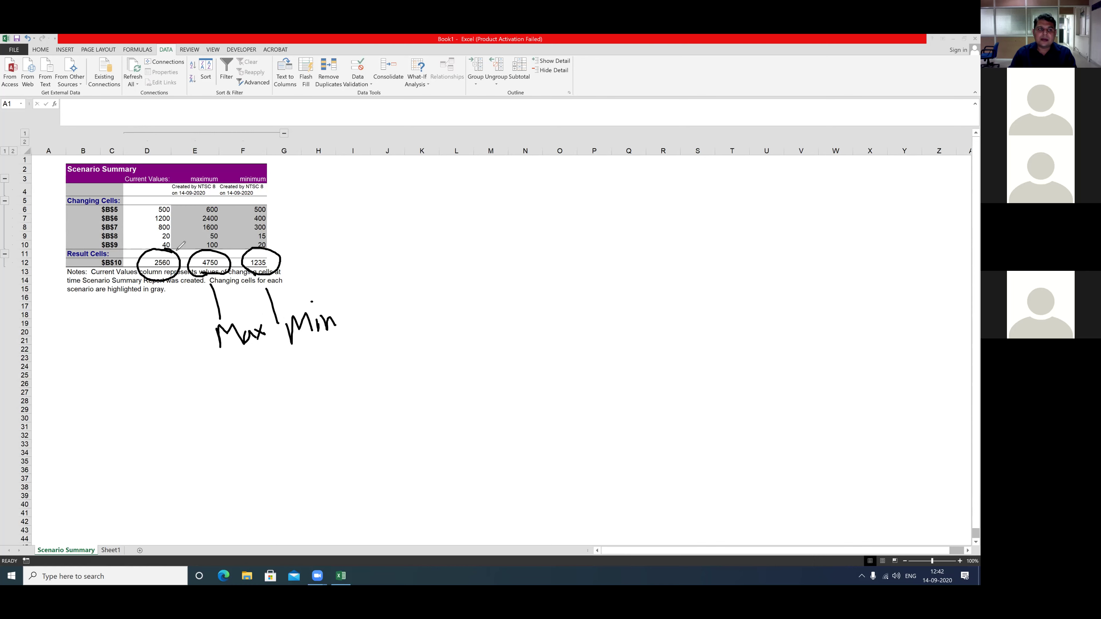
pyautogui.moveTo(150, 277)
pyautogui.mouseDown()
pyautogui.moveTo(120, 325)
pyautogui.moveTo(141, 330)
pyautogui.mouseUp()
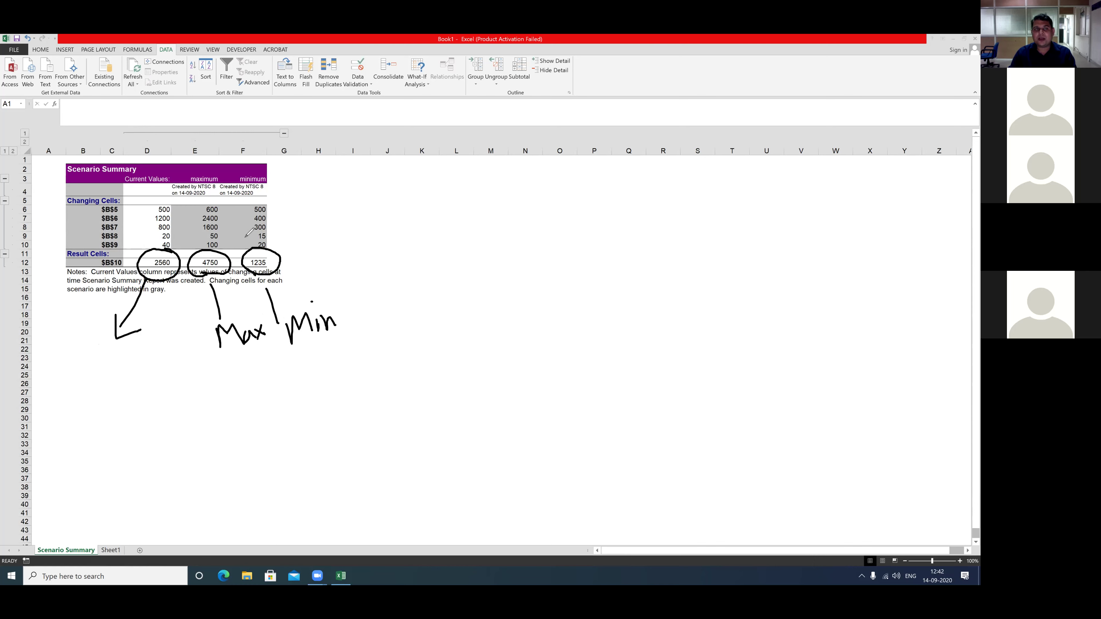
pyautogui.moveTo(282, 186); pyautogui.dragTo(354, 182)
pyautogui.moveTo(40, 170); pyautogui.dragTo(61, 164)
# - Erase the ink, glance at What-If Analysis, and select A11 on the Sheet3 sales table
pyautogui.press('e')
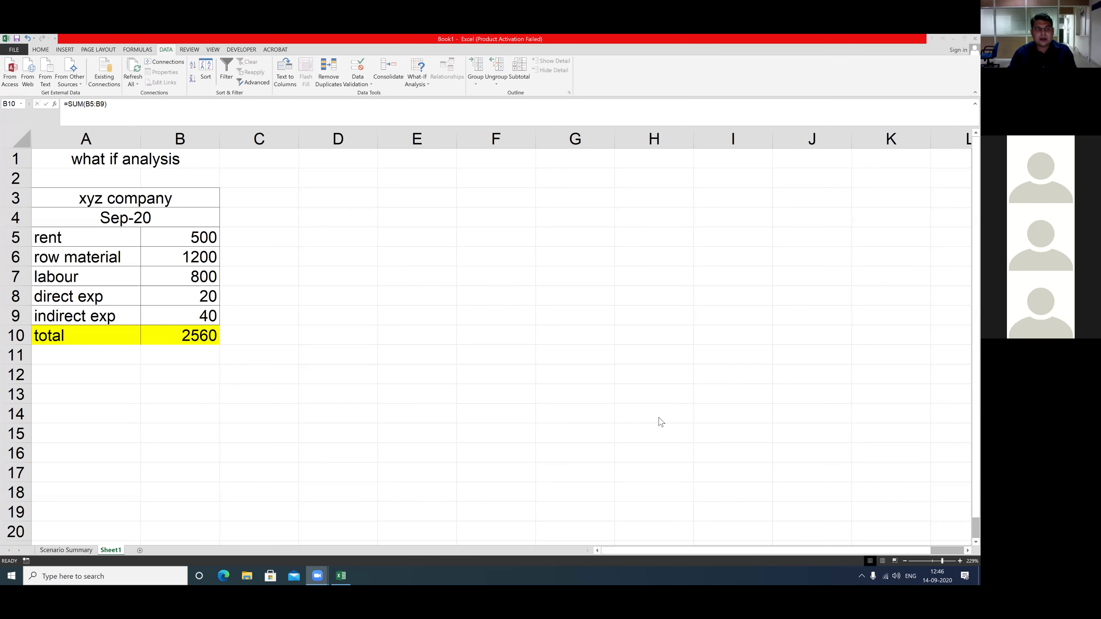
pyautogui.click(426, 86)
pyautogui.click(426, 86)
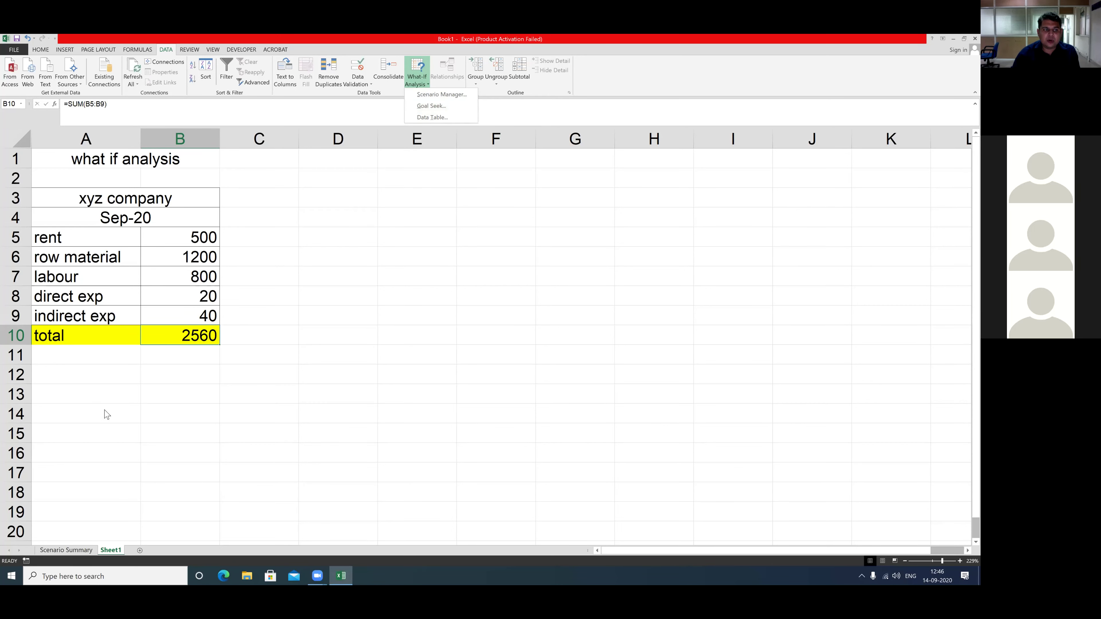
pyautogui.click(57, 354)
pyautogui.click(56, 353)
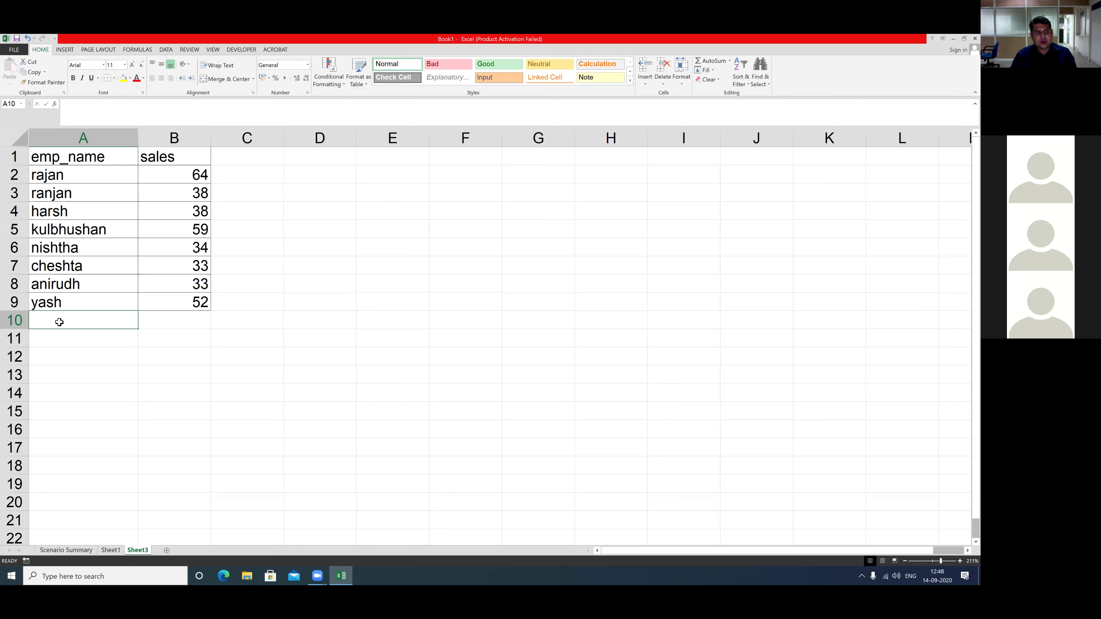
# - Label A10 'total sales' and AutoSum the sales figures into B10, giving 351
pyautogui.write('total ')
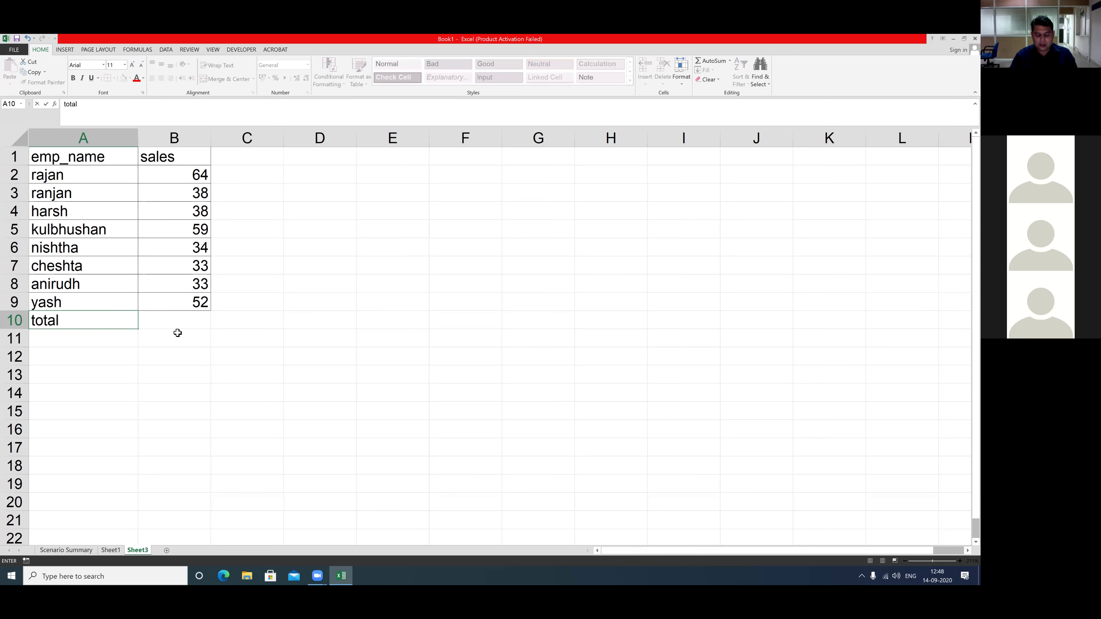
pyautogui.write('sales')
pyautogui.hotkey('ctrl', 'Return')
pyautogui.moveTo(185, 174); pyautogui.dragTo(200, 321)
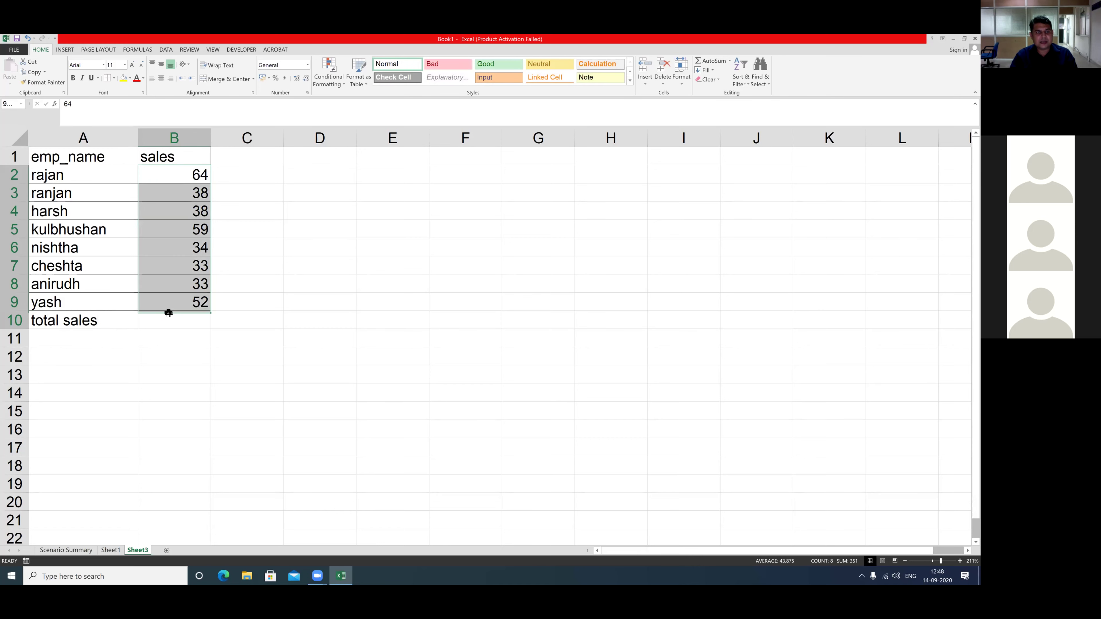
pyautogui.click(713, 61)
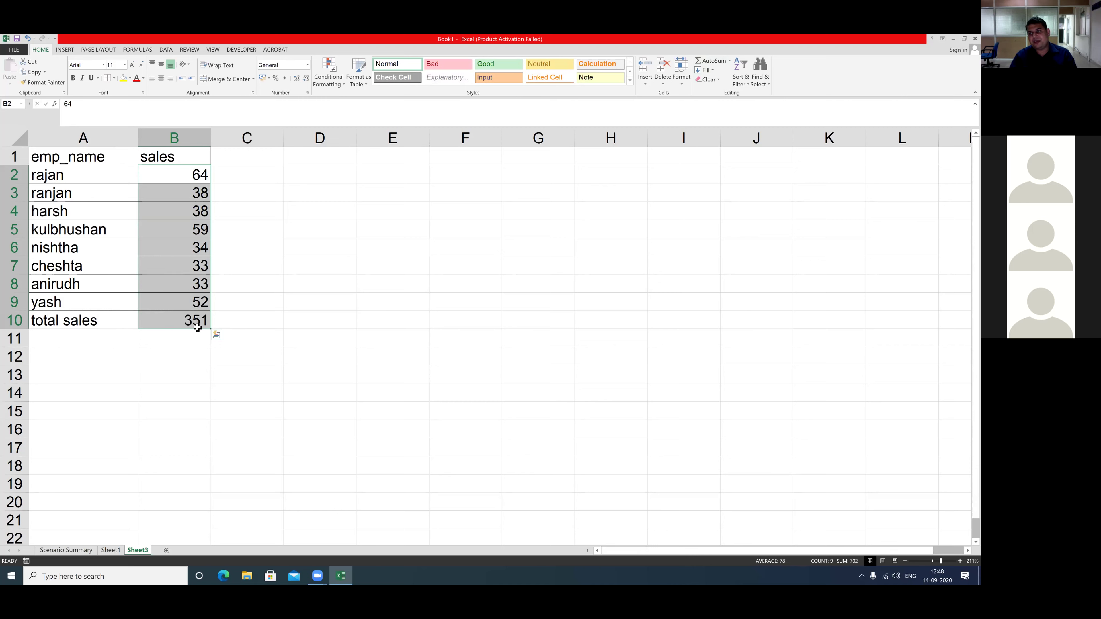
# - Fill the total sales row A10:B10 yellow and type 'target' in A11
pyautogui.moveTo(54, 323); pyautogui.dragTo(182, 322)
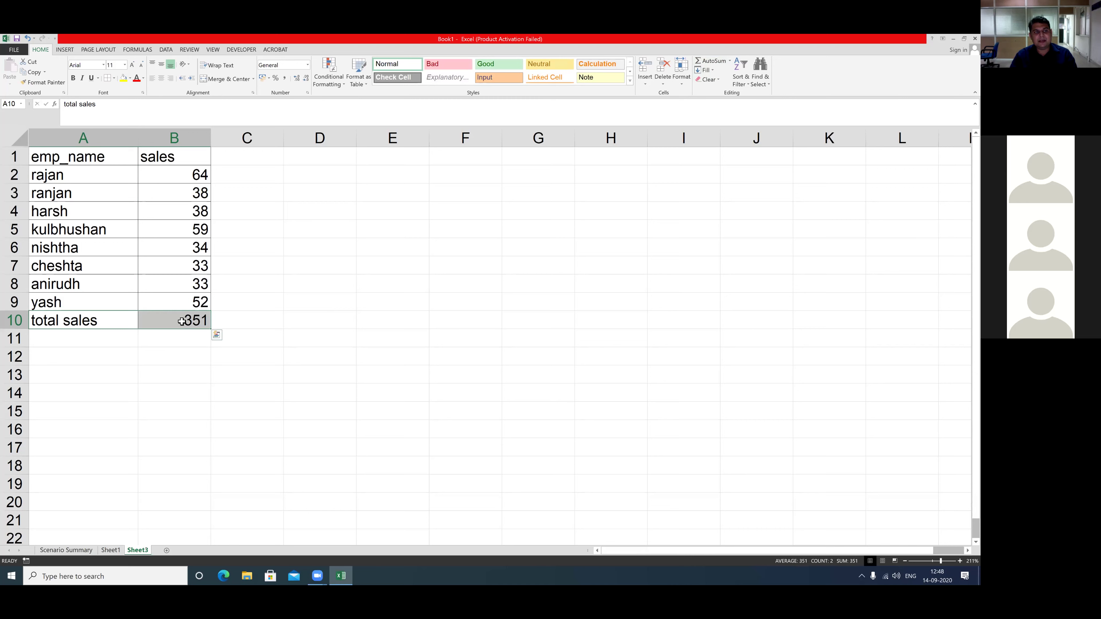
pyautogui.click(123, 79)
pyautogui.click(64, 341)
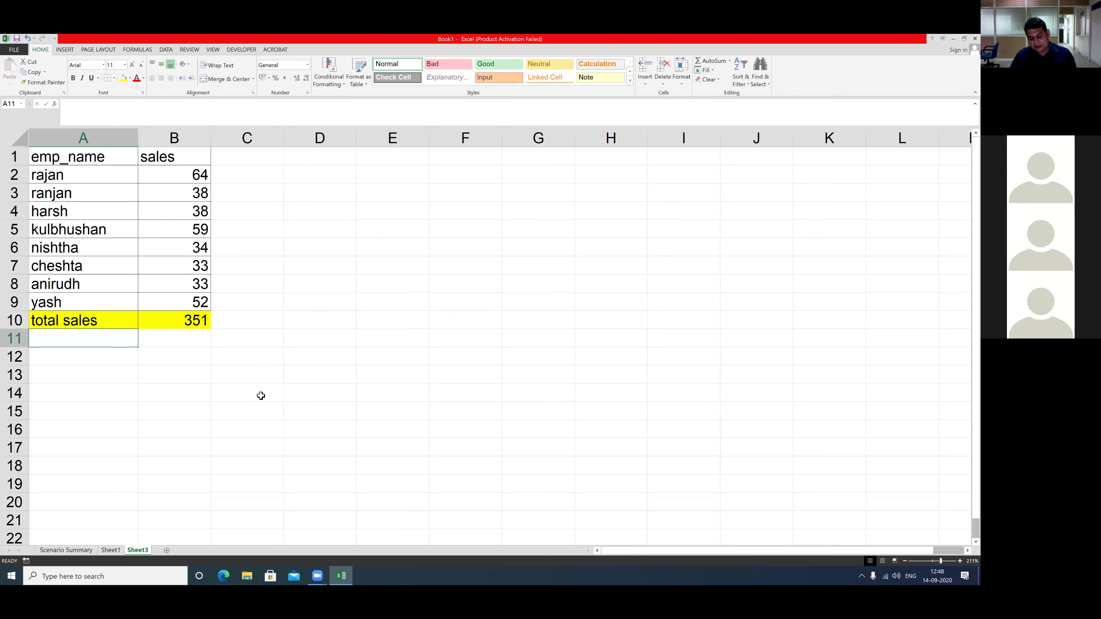
pyautogui.write('target')
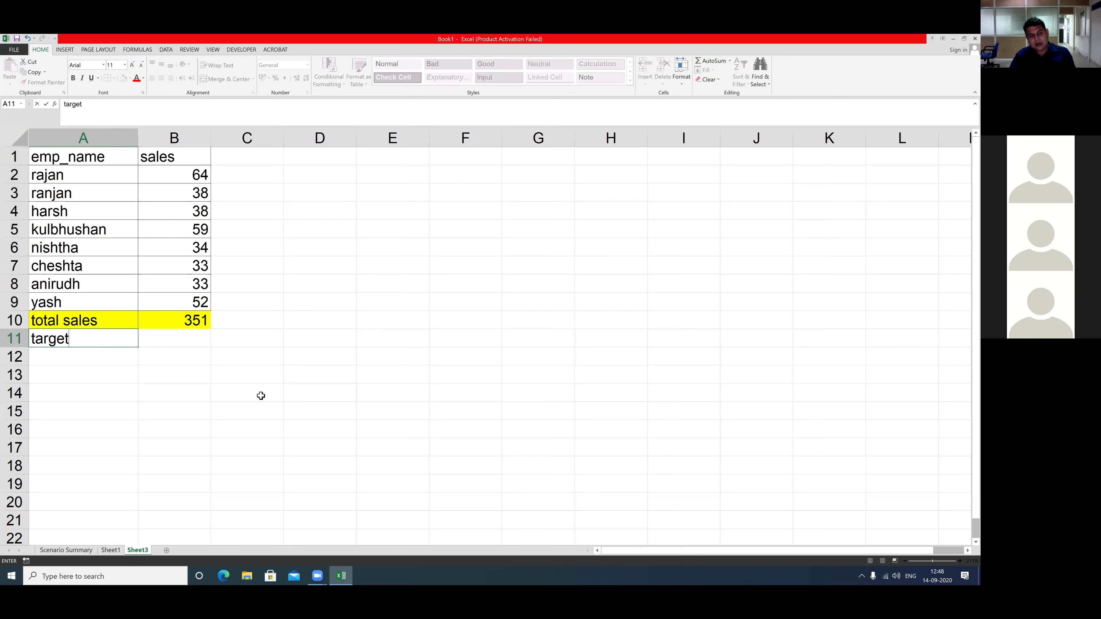
# - Enter 400 as the target value in B11
pyautogui.click(169, 337)
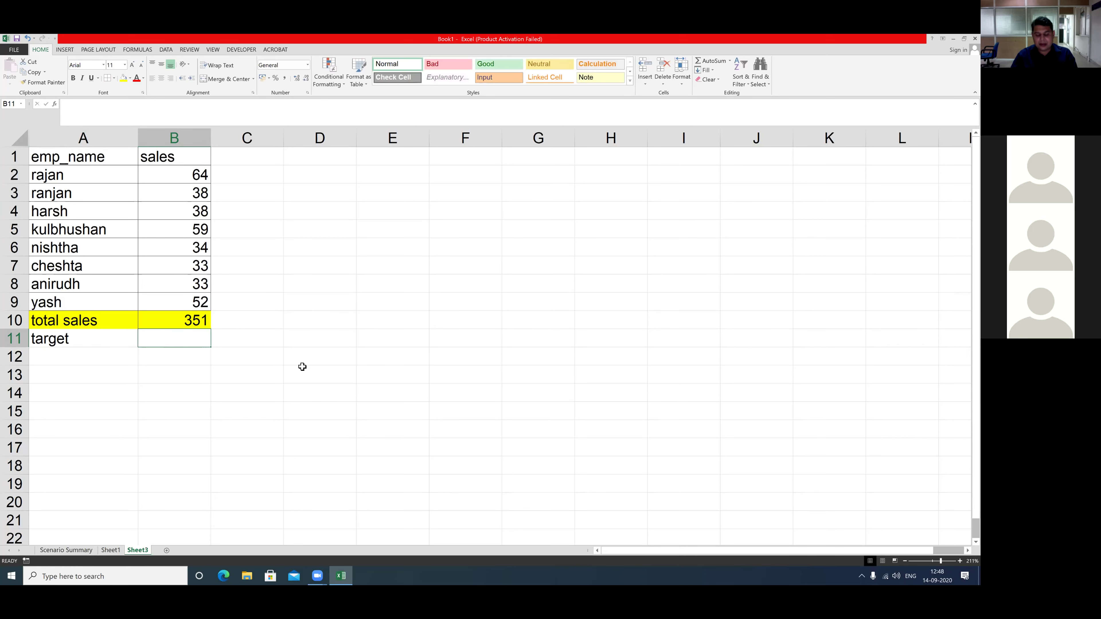
pyautogui.write('400')
pyautogui.press('Return')
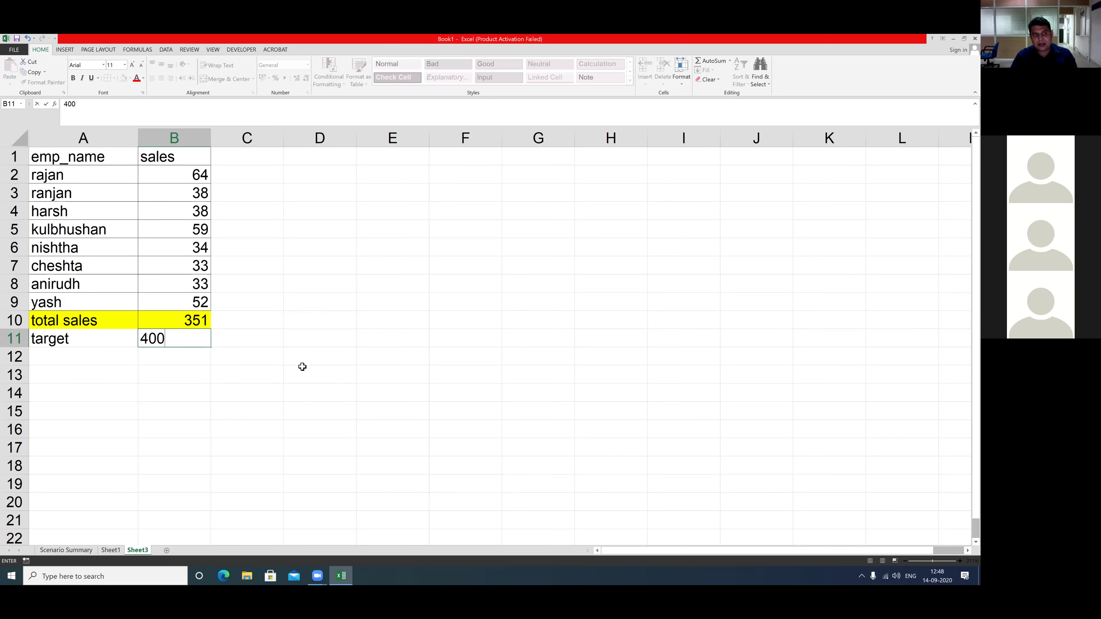
pyautogui.click(244, 364)
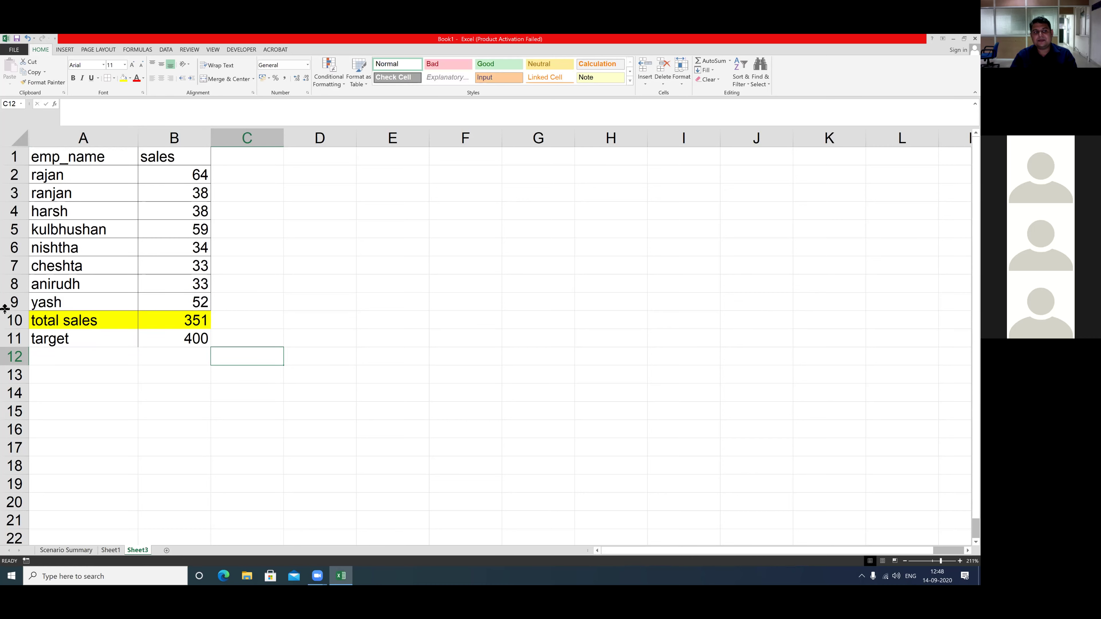
# - Fill the target row A11:B11 orange, then select cell A5
pyautogui.moveTo(38, 343); pyautogui.dragTo(183, 343)
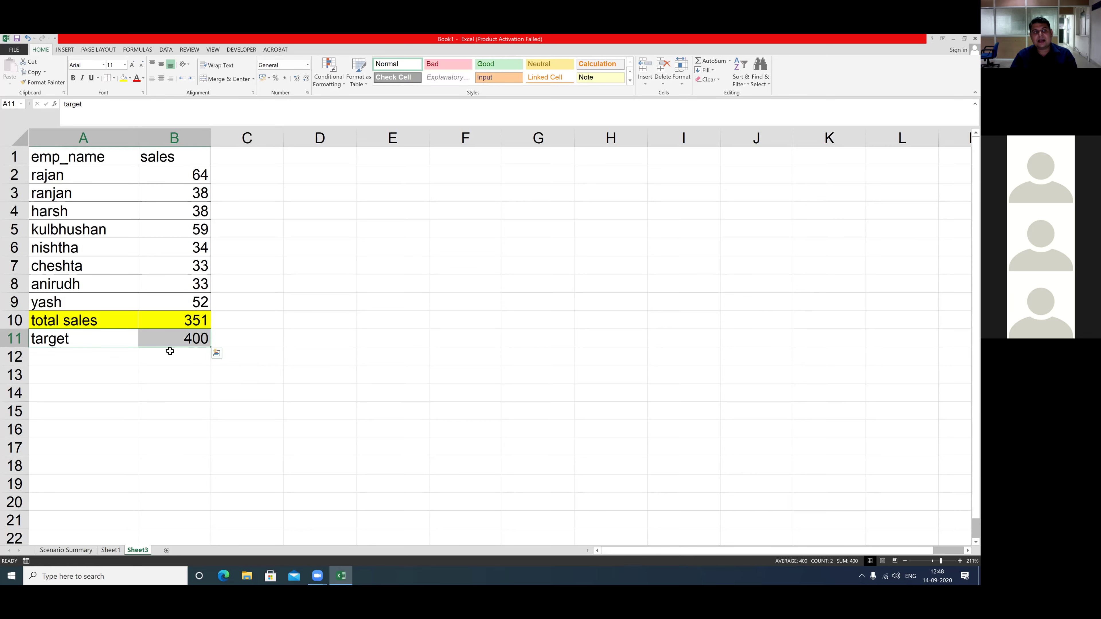
pyautogui.click(129, 79)
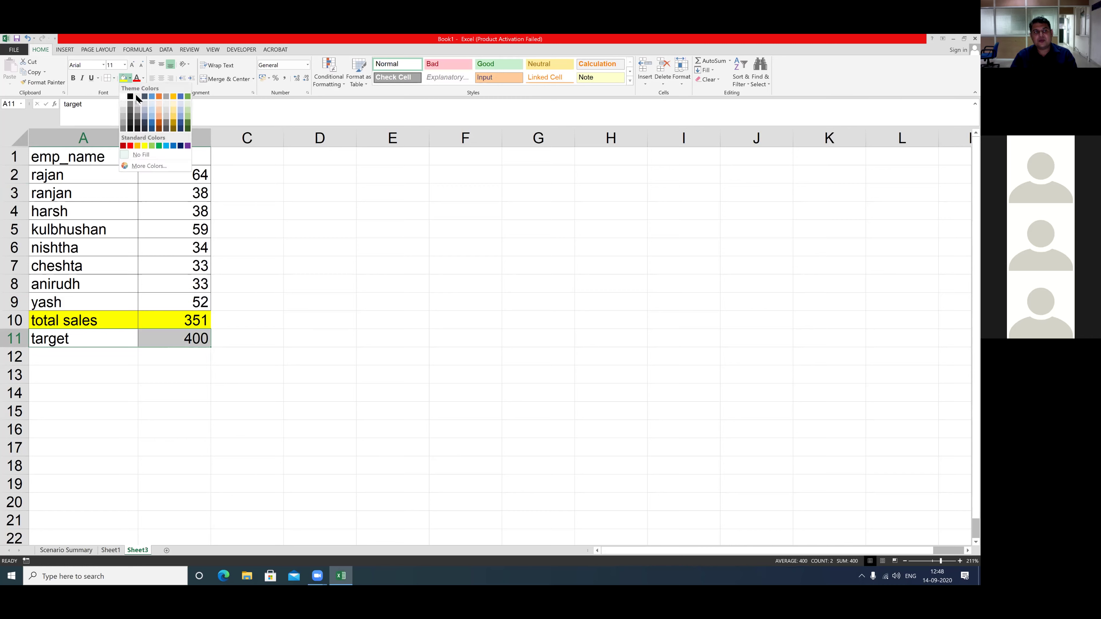
pyautogui.click(138, 152)
pyautogui.click(255, 246)
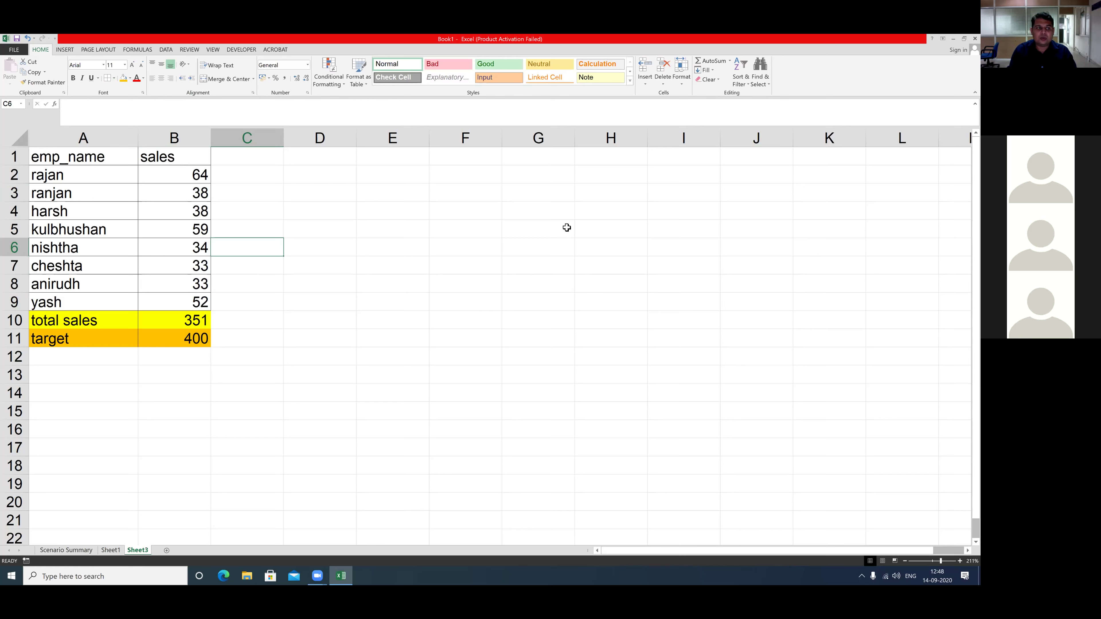
pyautogui.click(57, 234)
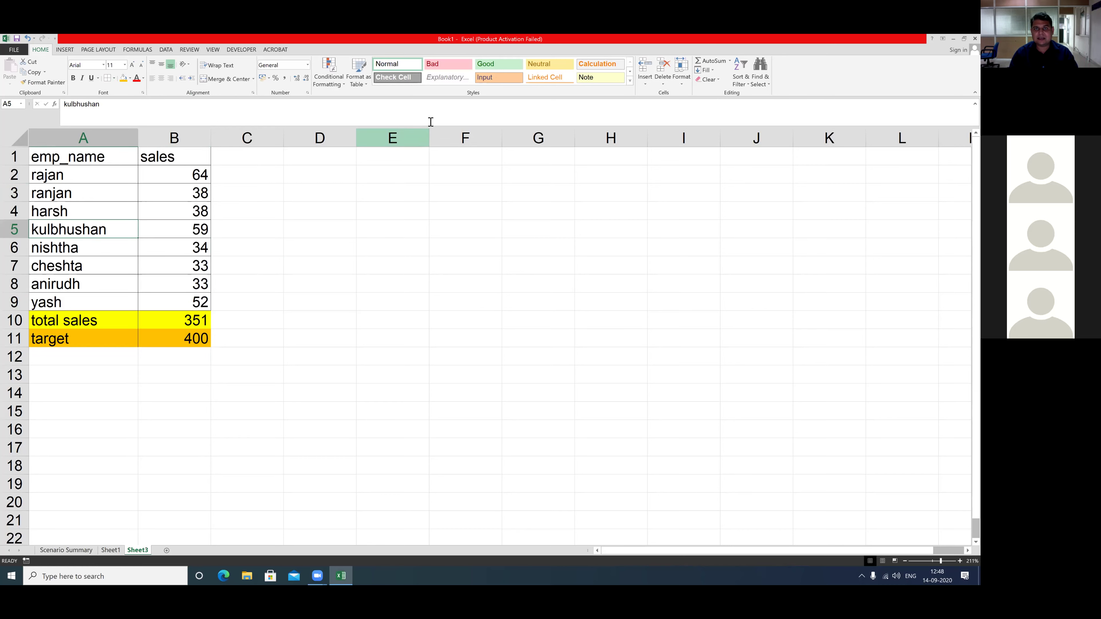
# - Insert a blank row 5 above kulbhushan and label it 'req' in A5
pyautogui.click(645, 83)
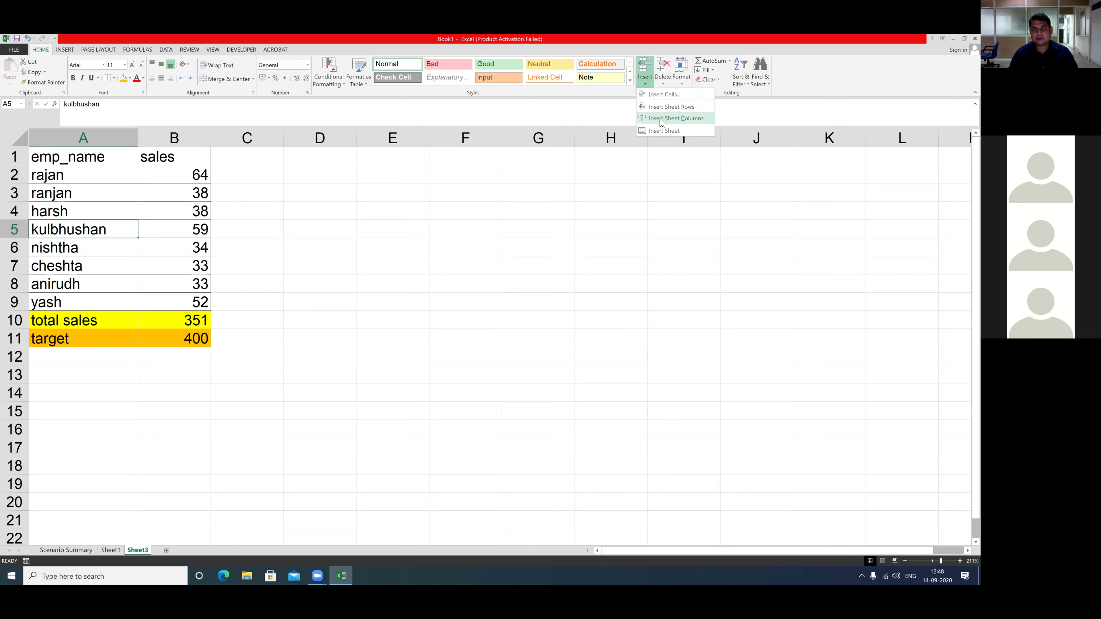
pyautogui.click(663, 107)
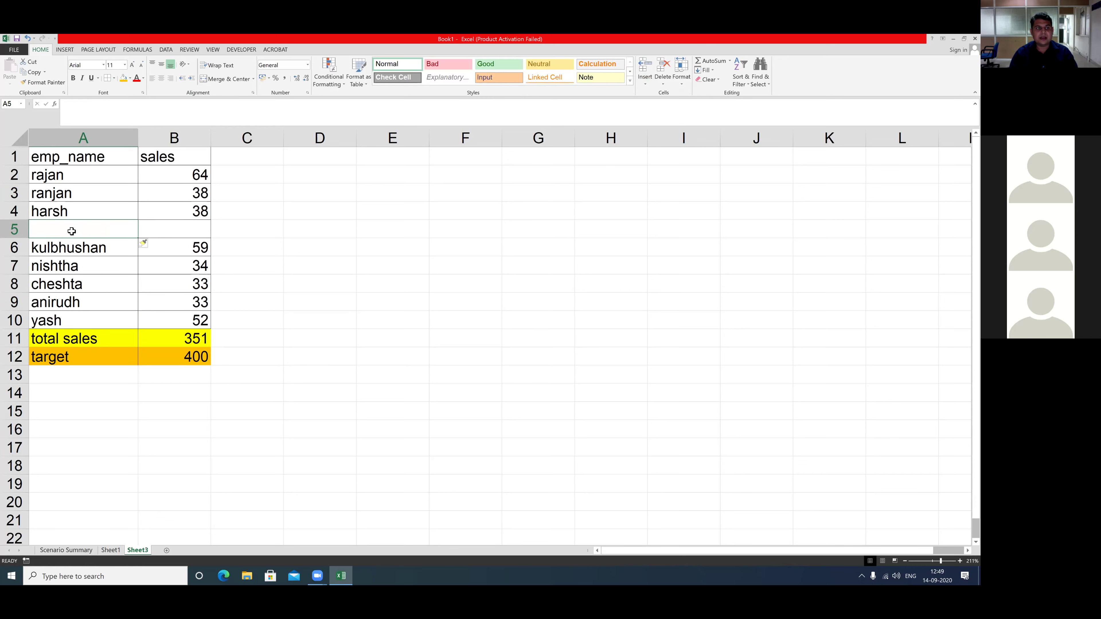
pyautogui.write('blank')
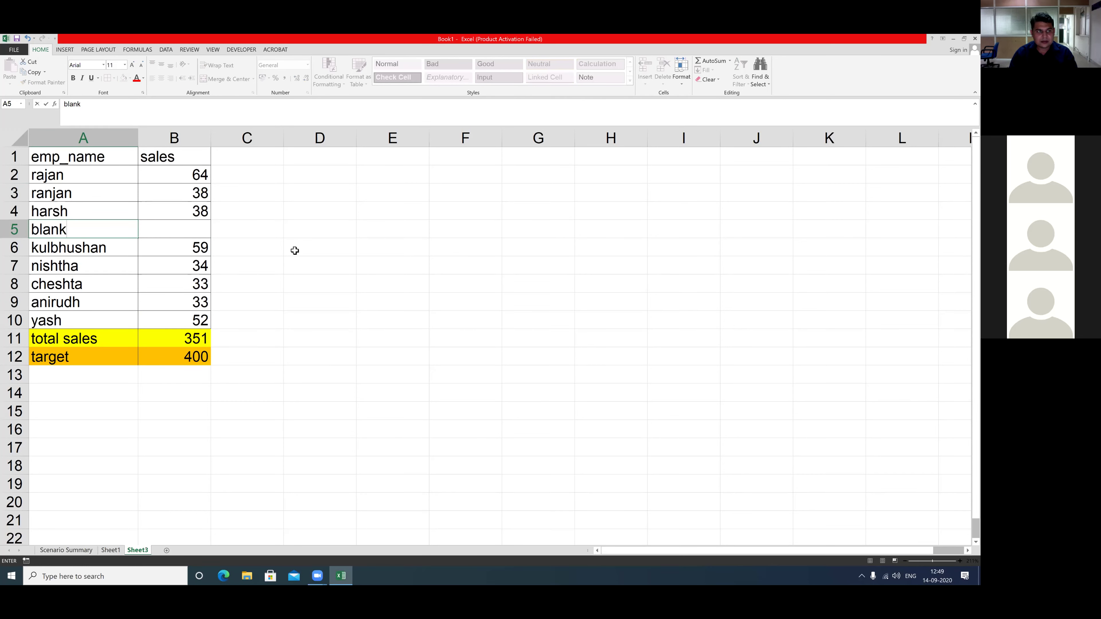
pyautogui.press('BackSpace')
pyautogui.press('BackSpace')
pyautogui.press('BackSpace')
pyautogui.write('eg')
pyautogui.press('BackSpace')
pyautogui.write('q')
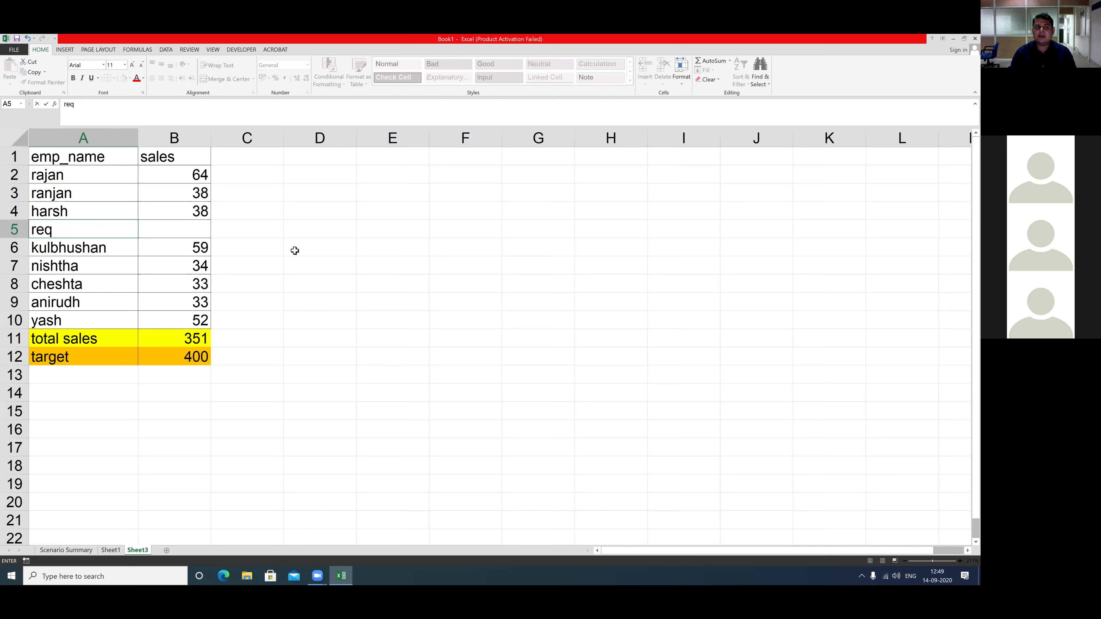
pyautogui.click(195, 230)
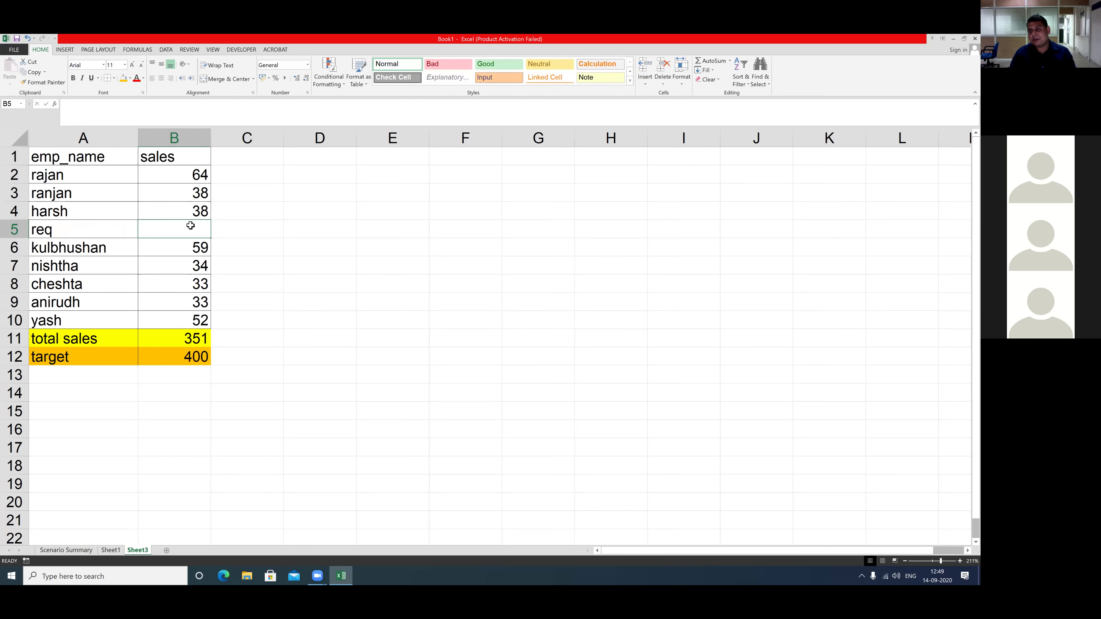
# - Select the 400 target in B12 and tick it and the empty req row
pyautogui.click(178, 360)
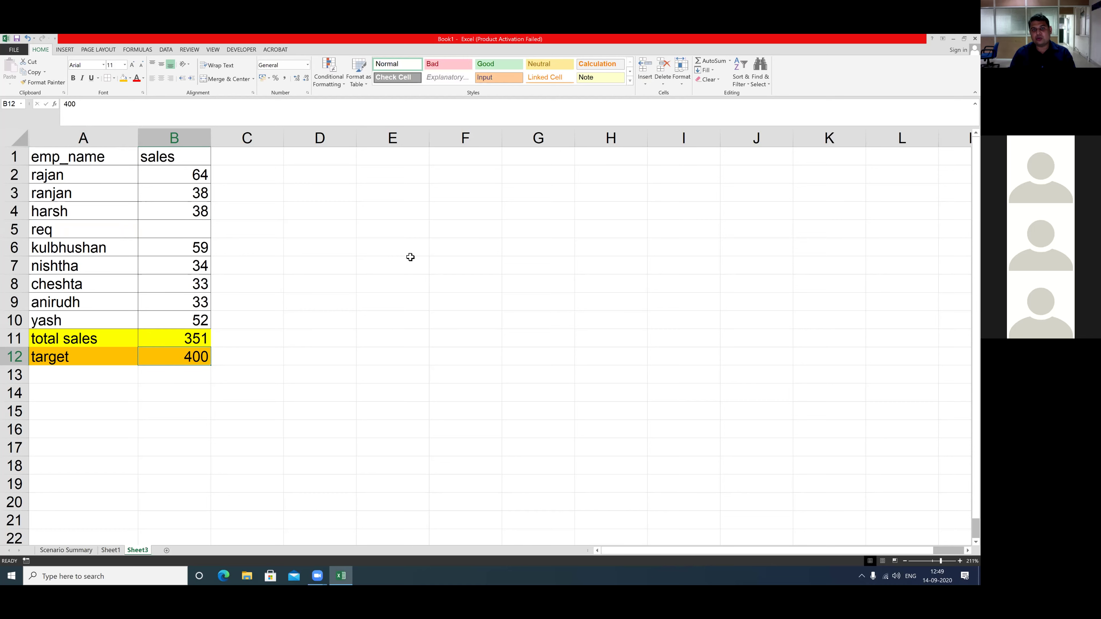
pyautogui.moveTo(217, 358); pyautogui.dragTo(256, 329)
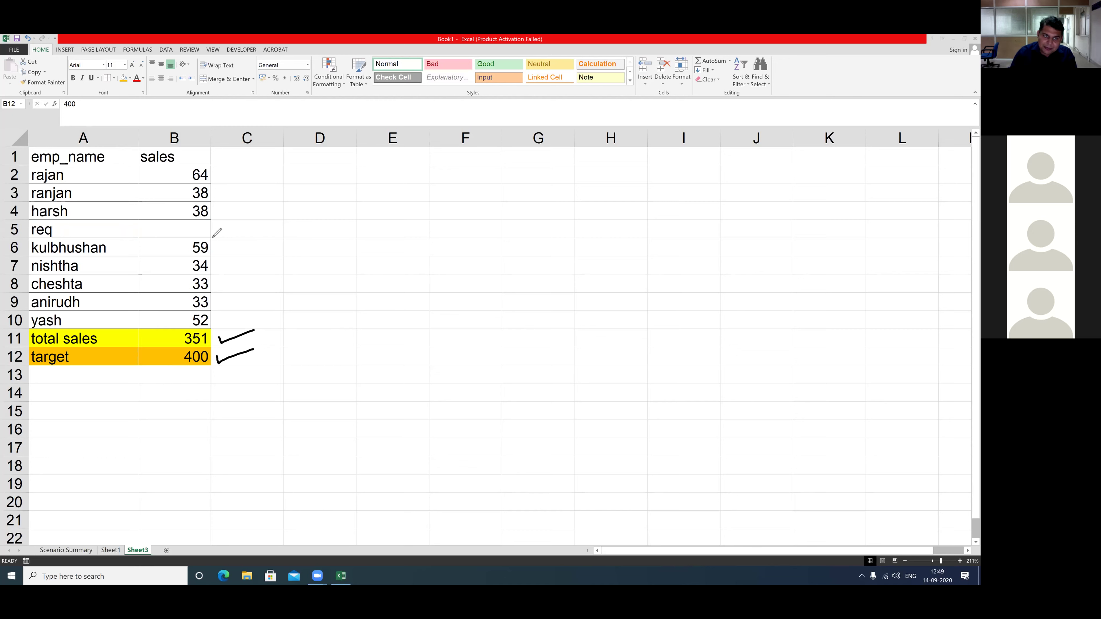
pyautogui.moveTo(218, 230); pyautogui.dragTo(258, 225)
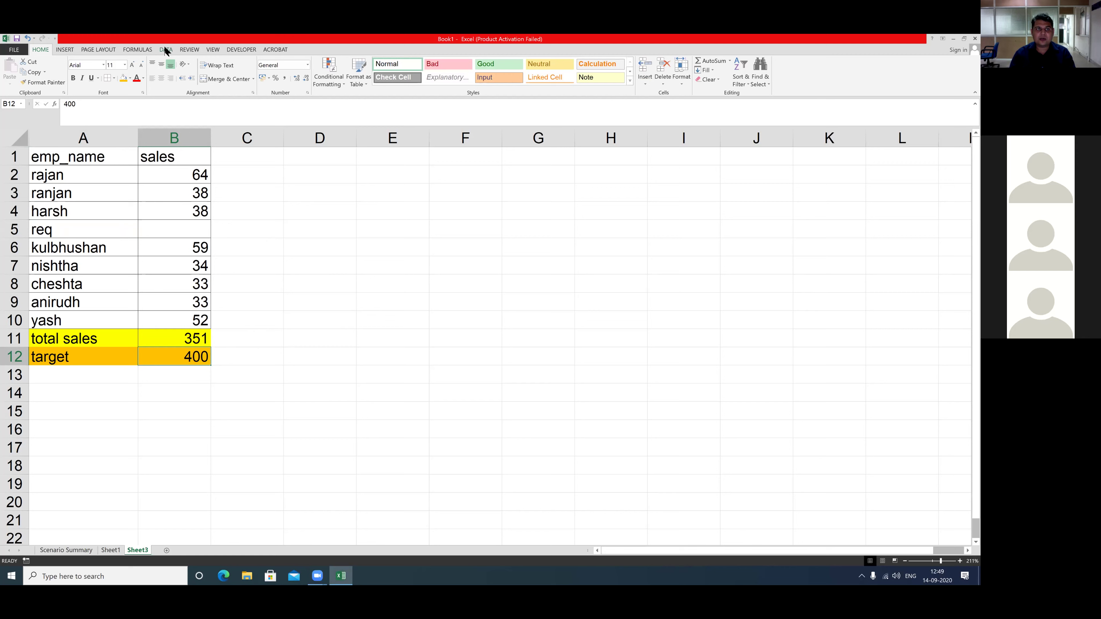
# - Open Goal Seek from Data > What-If Analysis and move its dialog near the table
pyautogui.click(166, 49)
pyautogui.click(427, 84)
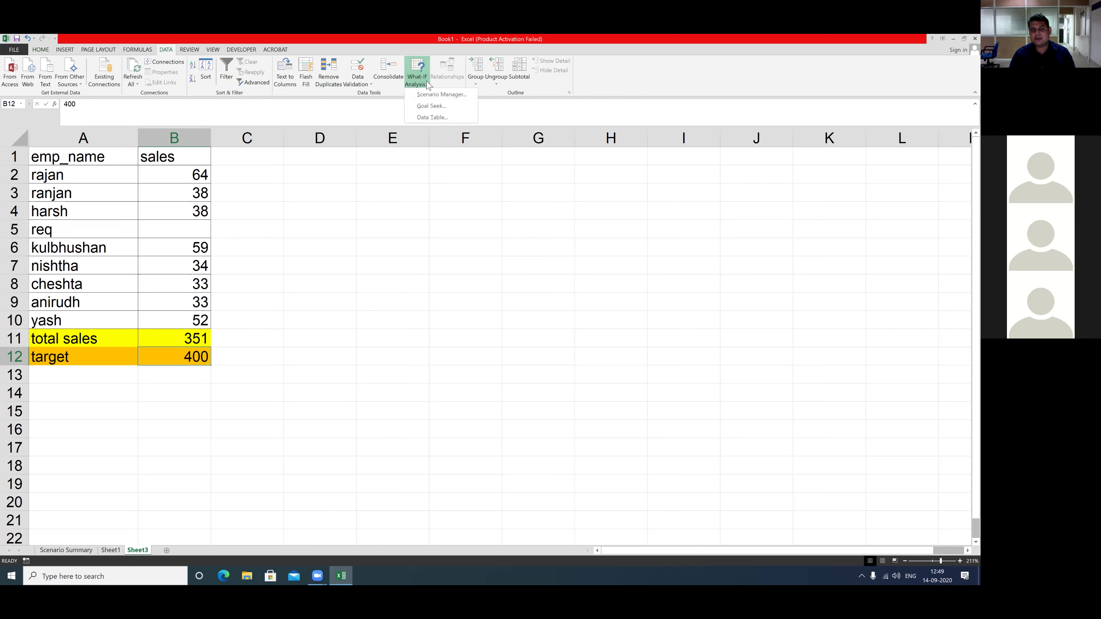
pyautogui.click(432, 107)
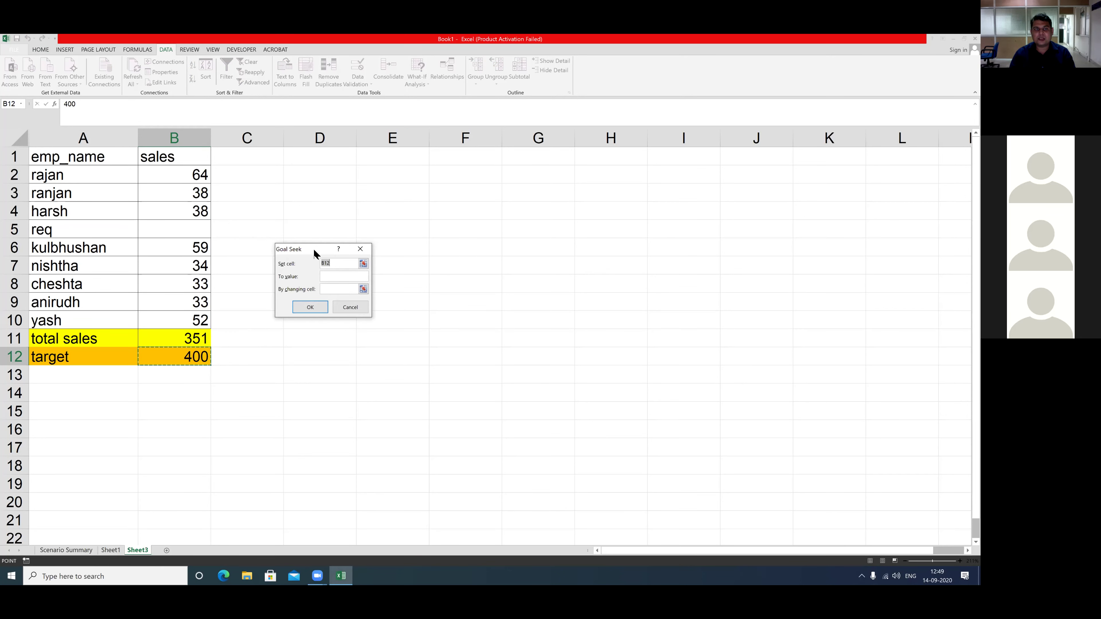
pyautogui.moveTo(314, 245)
pyautogui.mouseDown()
pyautogui.moveTo(305, 152)
pyautogui.moveTo(372, 202)
pyautogui.mouseUp()
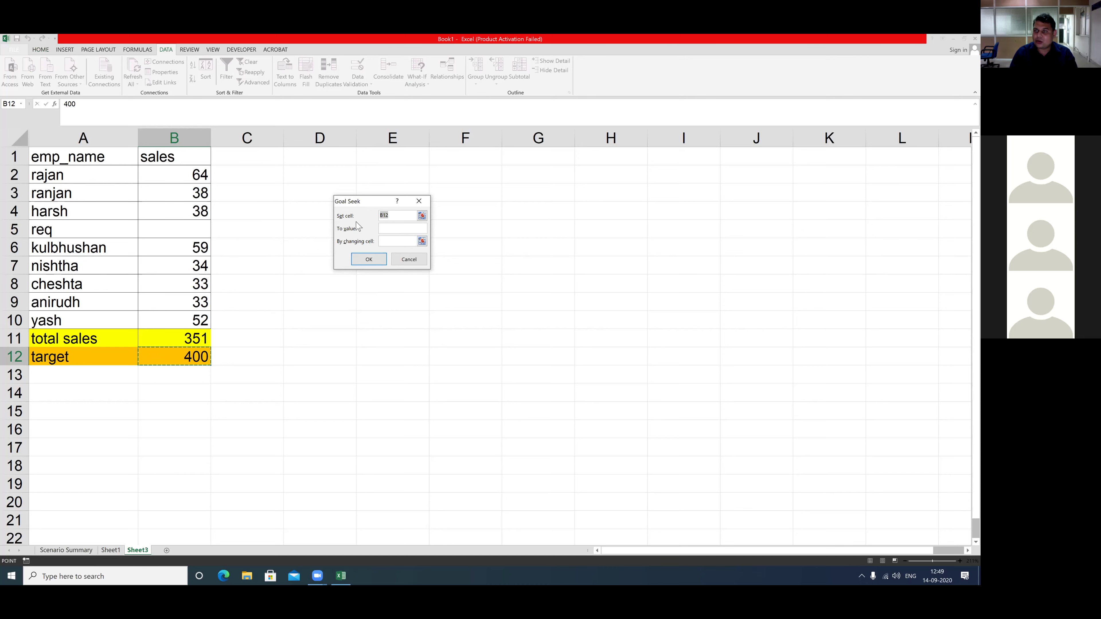
pyautogui.moveTo(215, 358); pyautogui.dragTo(248, 353)
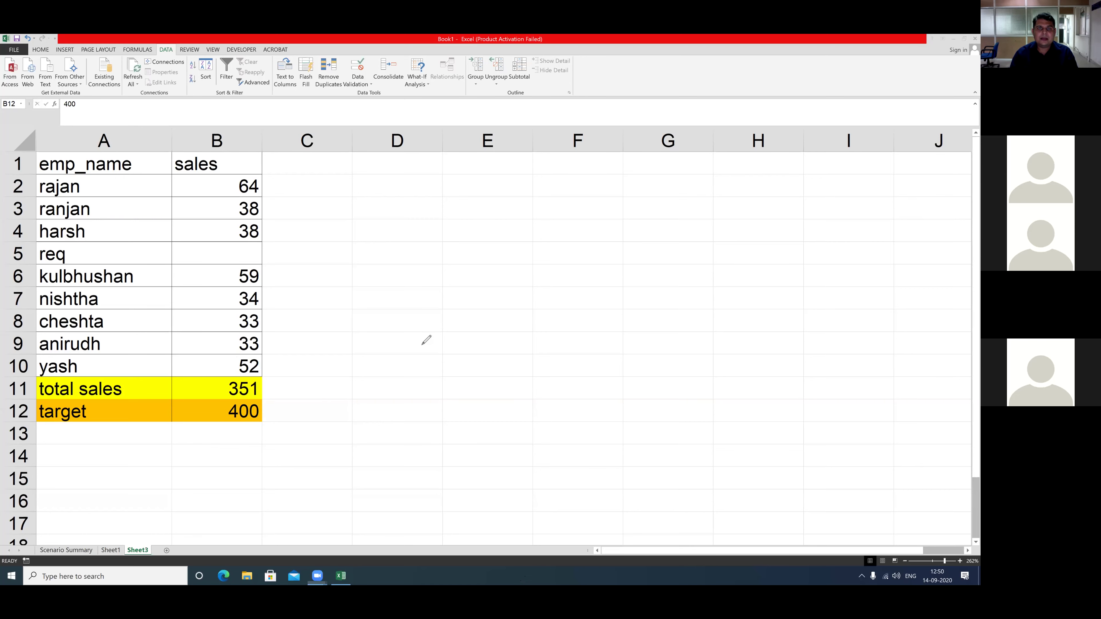
# - Reopen Goal Seek with B12 as the set cell
pyautogui.click(427, 85)
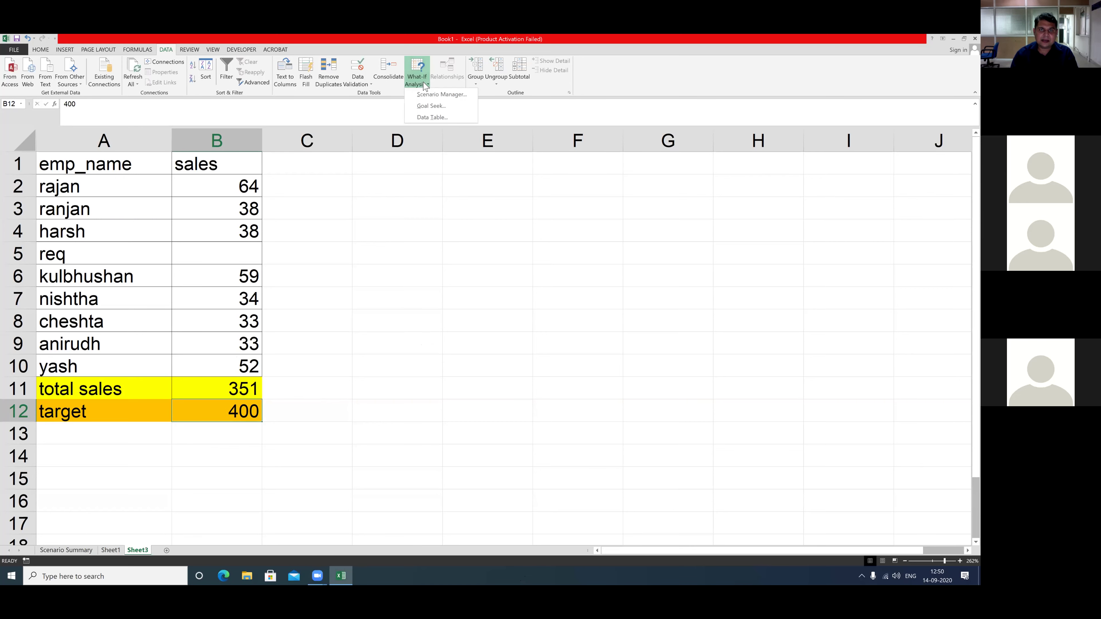
pyautogui.click(430, 106)
pyautogui.moveTo(372, 203); pyautogui.dragTo(390, 202)
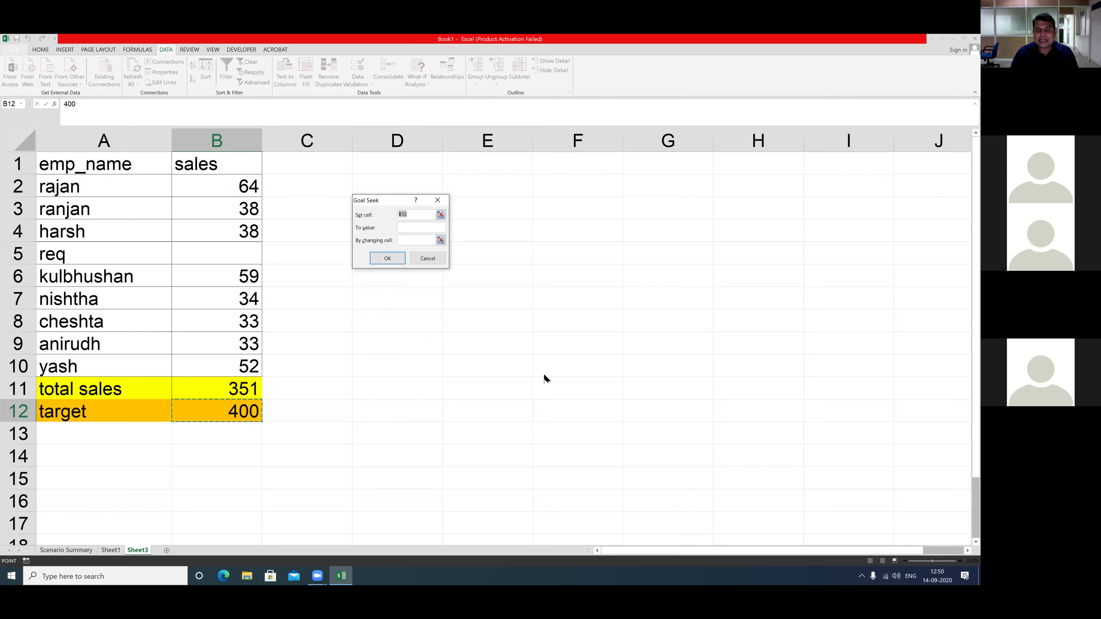
pyautogui.moveTo(275, 410); pyautogui.dragTo(320, 408)
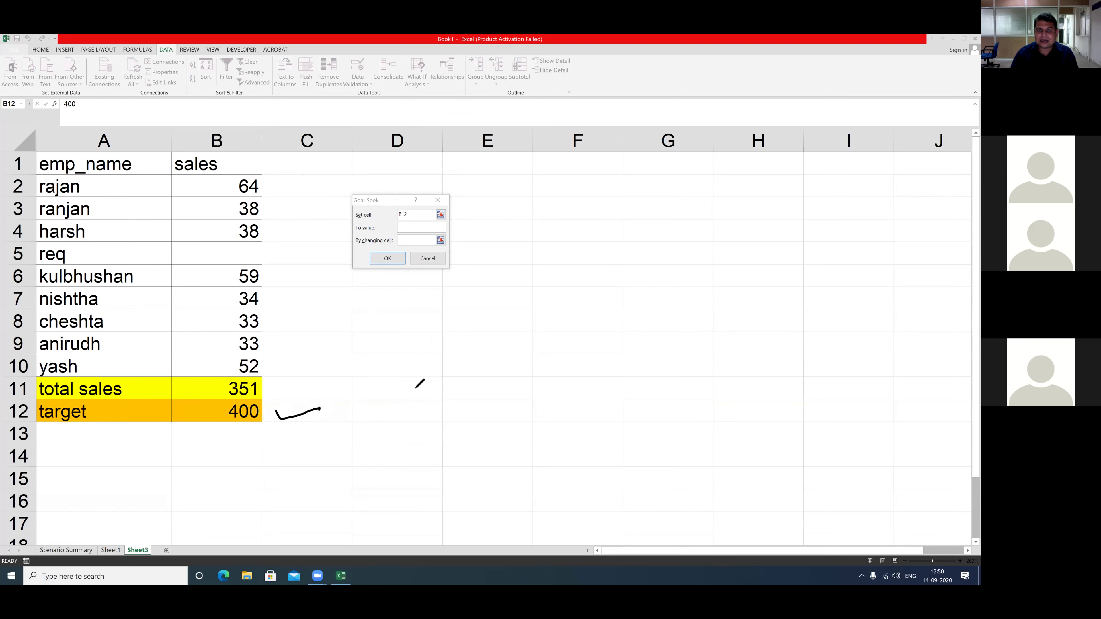
# - Set To value 400 and By changing cell $B$5, then run, getting 'Cell must contain a formula'
pyautogui.click(407, 227)
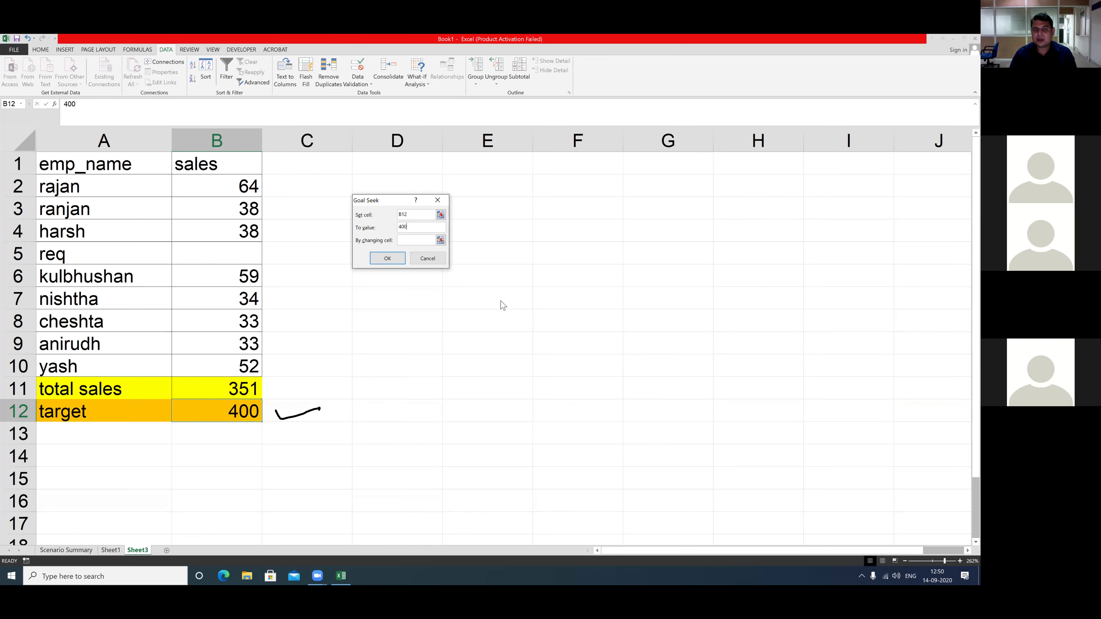
pyautogui.write('400')
pyautogui.click(406, 241)
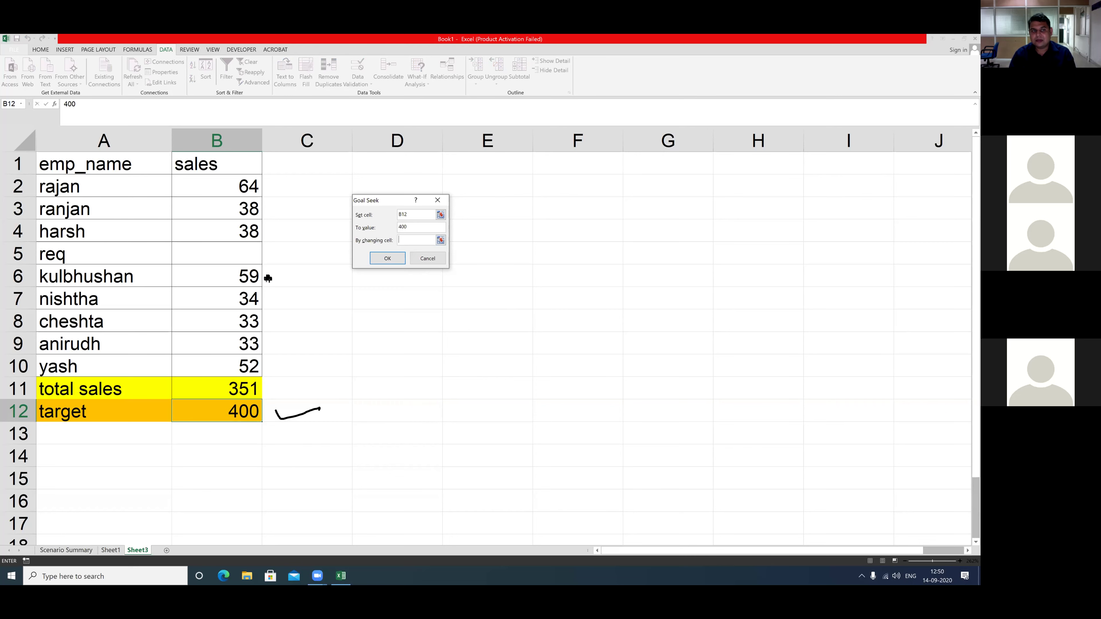
pyautogui.click(217, 257)
pyautogui.moveTo(266, 252); pyautogui.dragTo(299, 245)
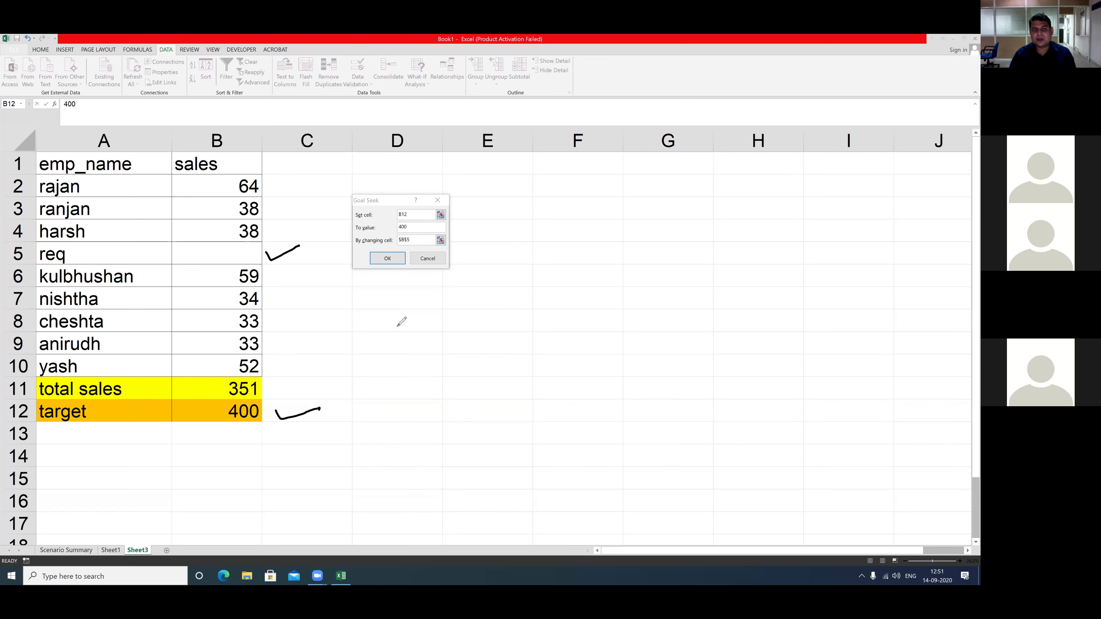
pyautogui.click(389, 260)
pyautogui.click(388, 259)
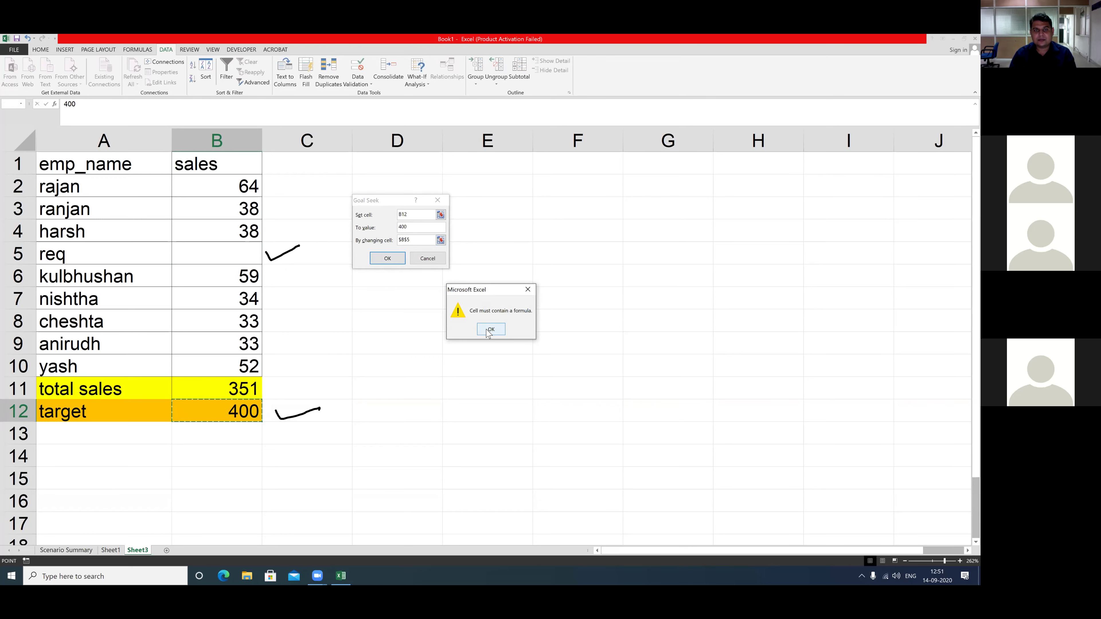
# - Dismiss the formula warning, change Set cell to $B$5, rerun, and close the warning
pyautogui.press('Return')
pyautogui.click(234, 252)
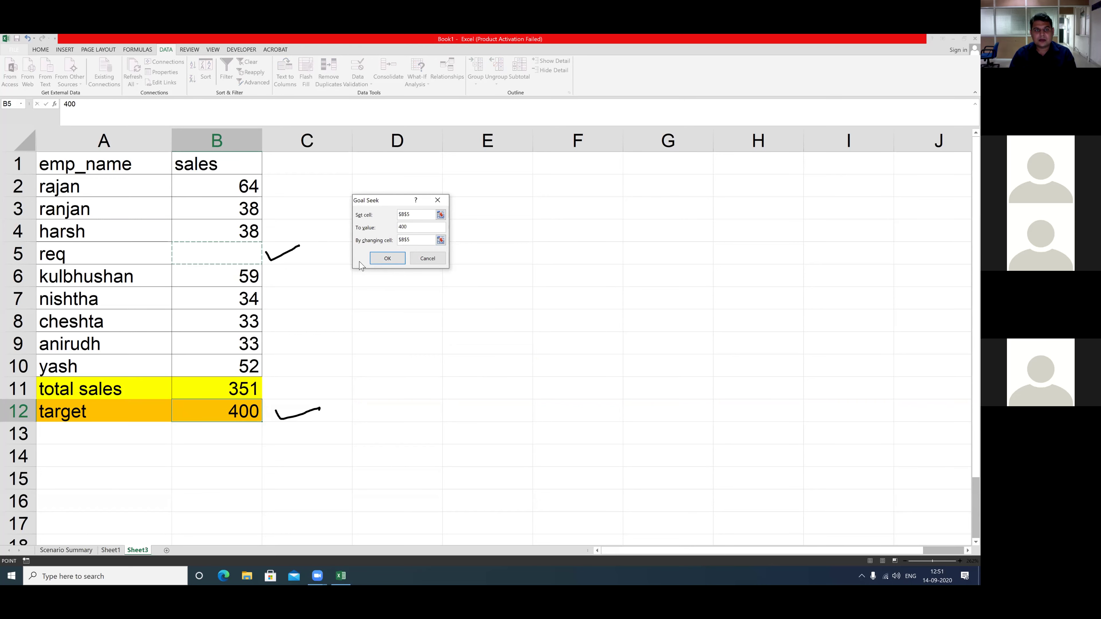
pyautogui.click(385, 260)
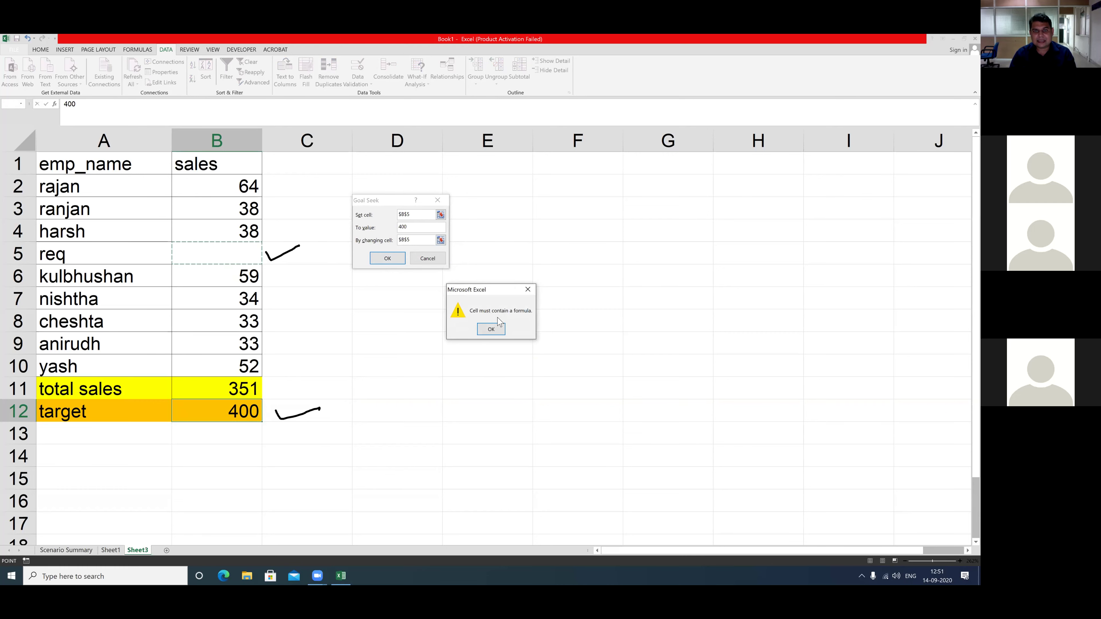
pyautogui.click(493, 331)
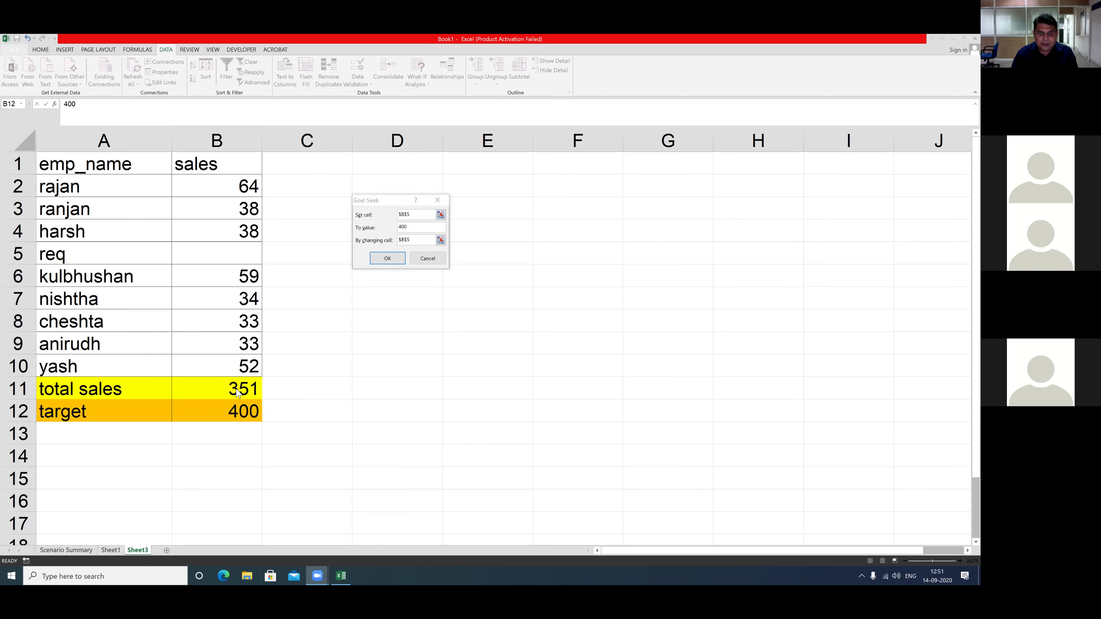
# - Change Goal Seek's Set cell to $B$11, the 351 total, and close it unrun
pyautogui.moveTo(275, 386); pyautogui.dragTo(306, 378)
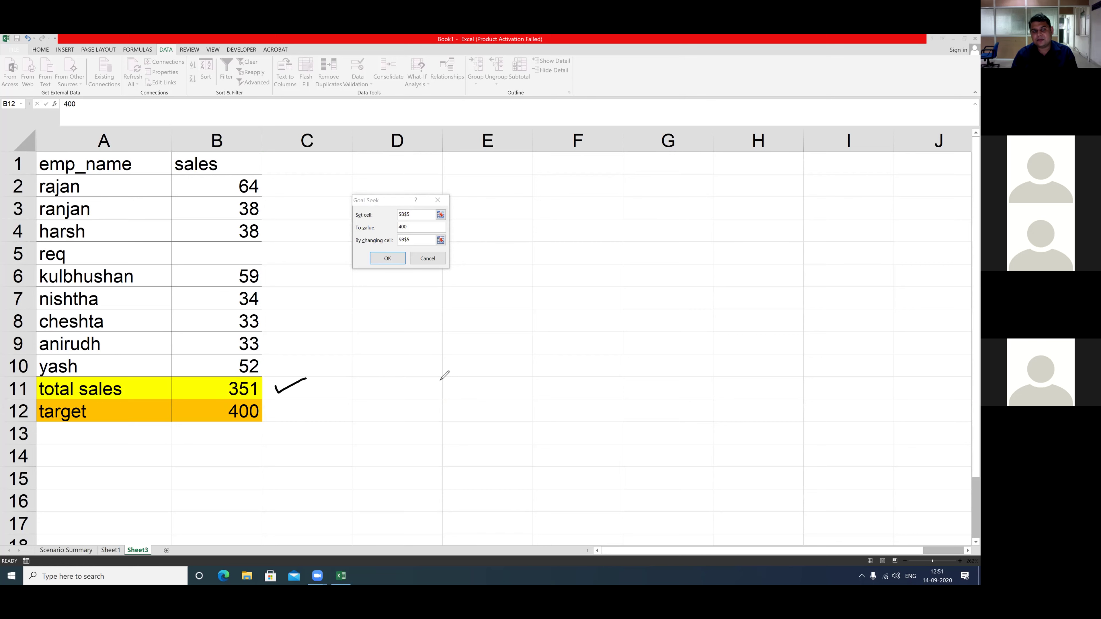
pyautogui.click(414, 214)
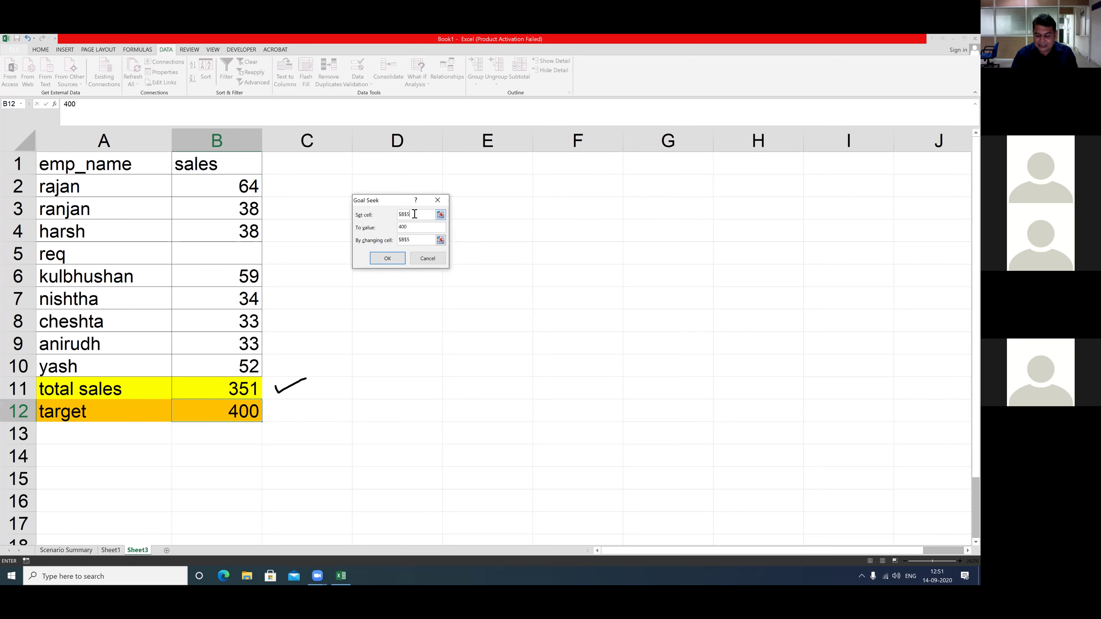
pyautogui.press('BackSpace')
pyautogui.press('BackSpace')
pyautogui.press('BackSpace')
pyautogui.press('BackSpace')
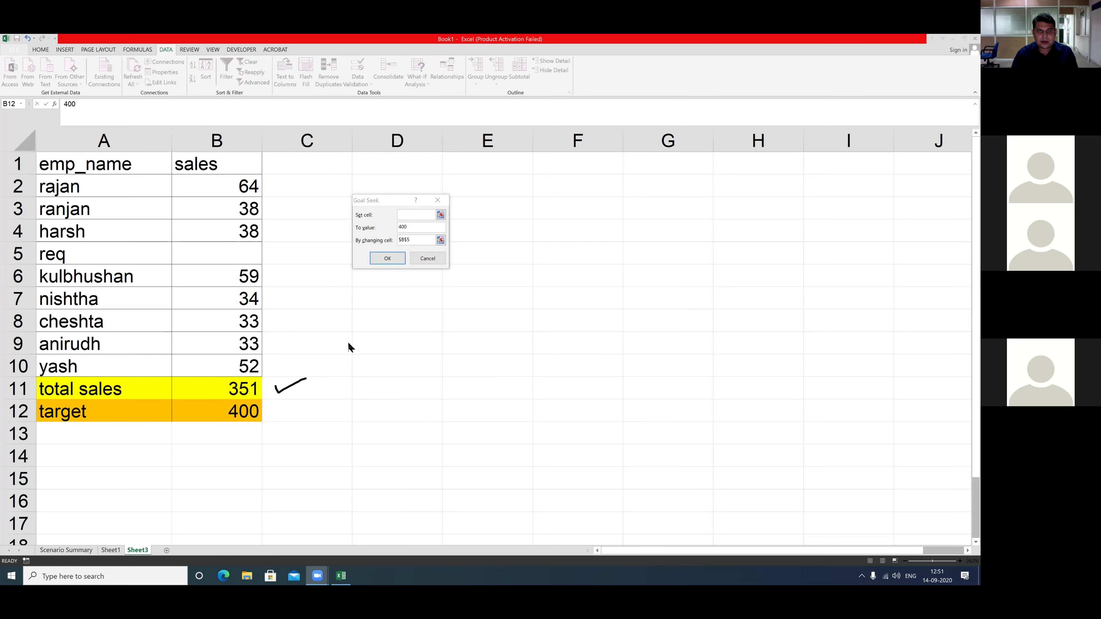
pyautogui.click(429, 215)
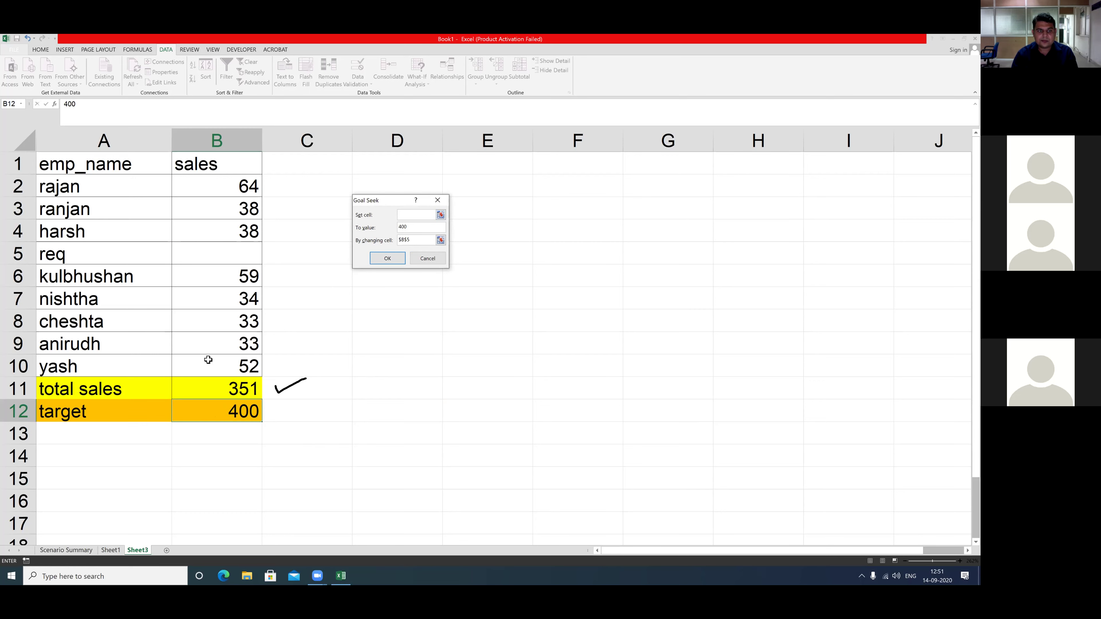
pyautogui.click(211, 388)
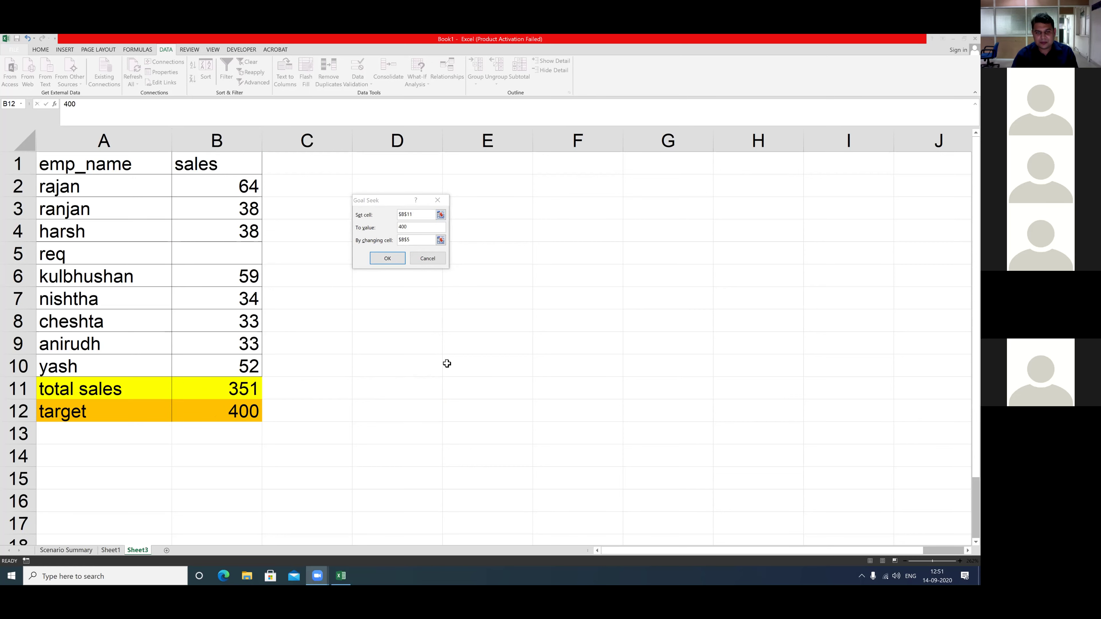
pyautogui.click(438, 202)
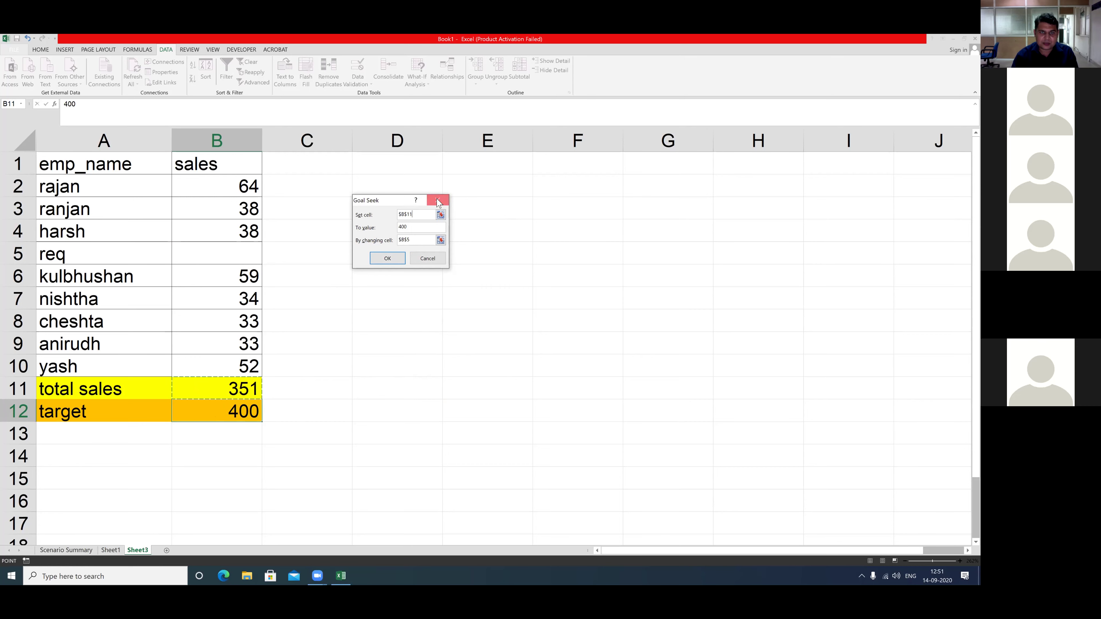
pyautogui.click(437, 201)
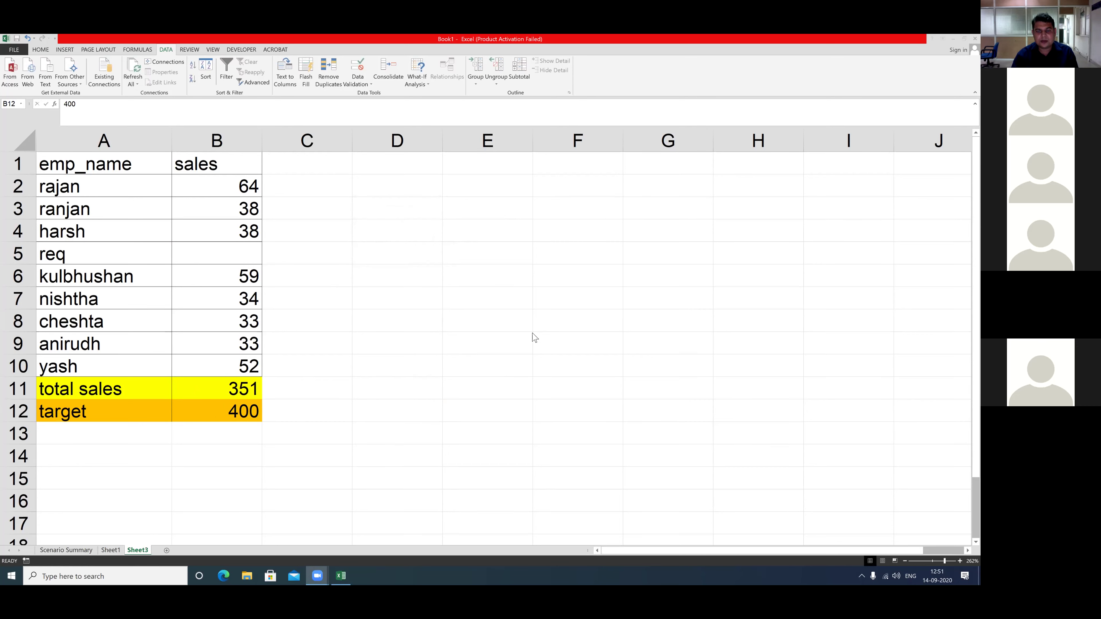